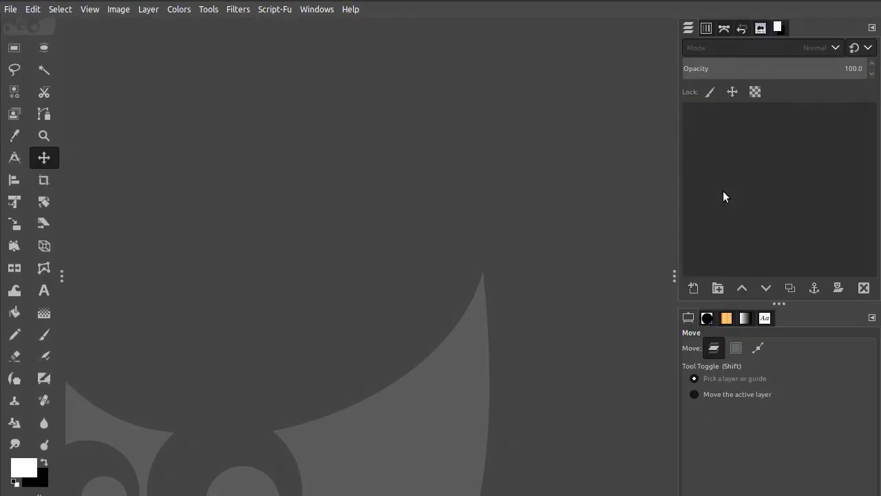
# Open bicycle-background.png as a layer.
pyautogui.click(13, 9)
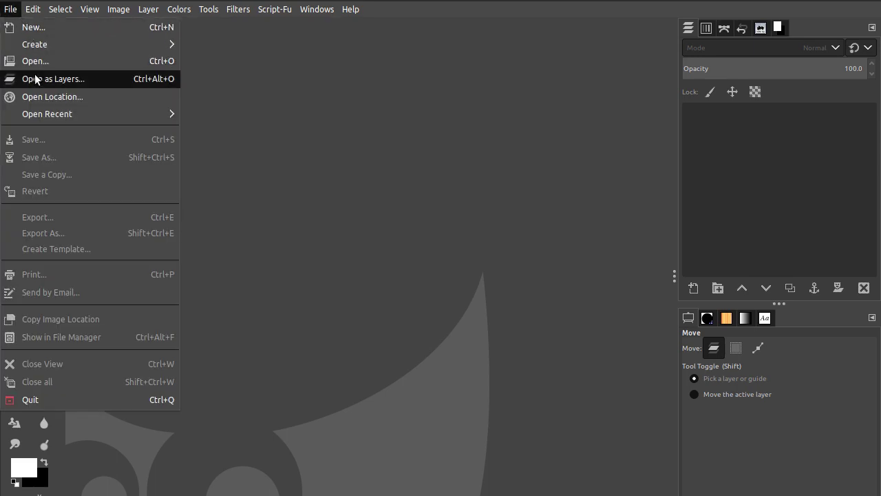
pyautogui.click(36, 79)
pyautogui.doubleClick(169, 64)
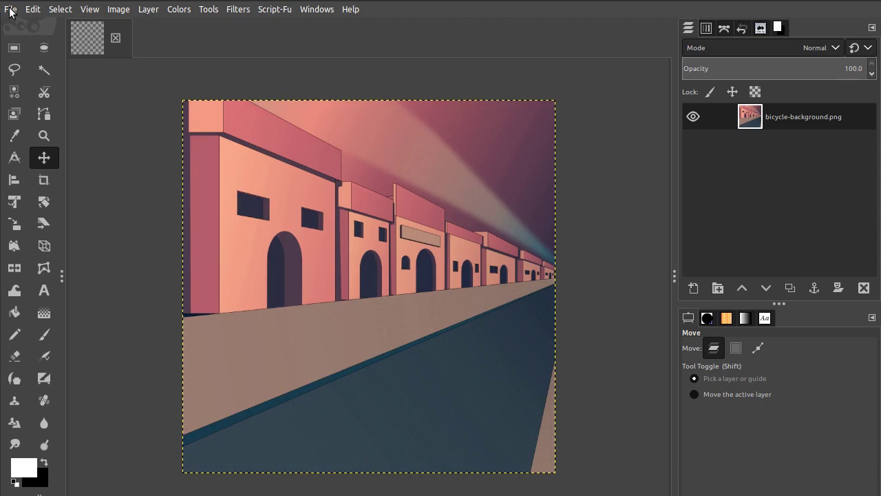
# Add the bicycle-ride_rider.gif frames to the same image as layers.
pyautogui.click(10, 9)
pyautogui.click(43, 77)
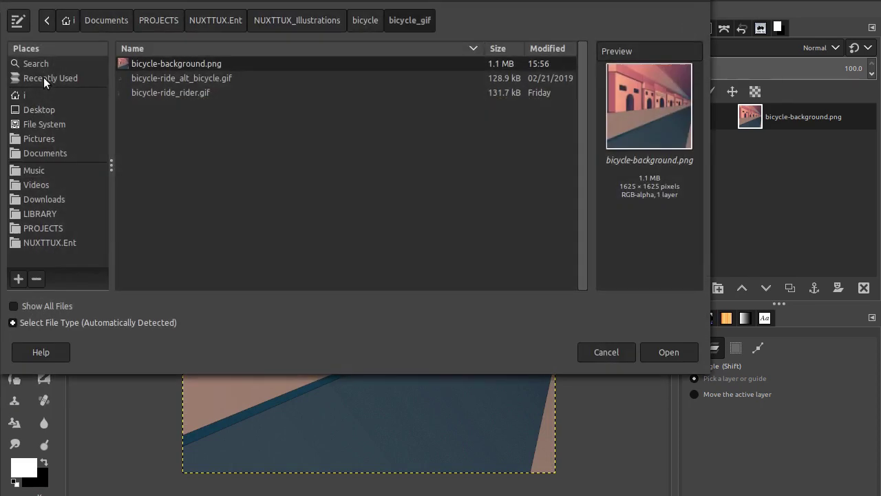
pyautogui.click(209, 92)
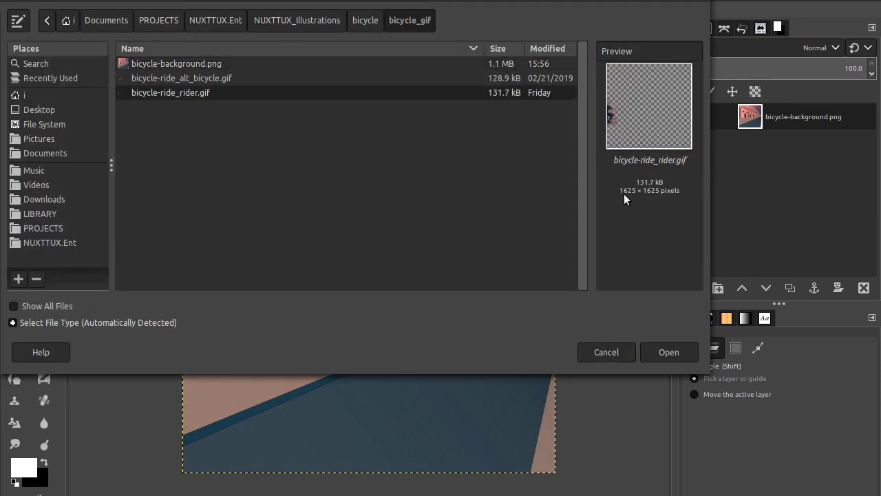
pyautogui.click(663, 351)
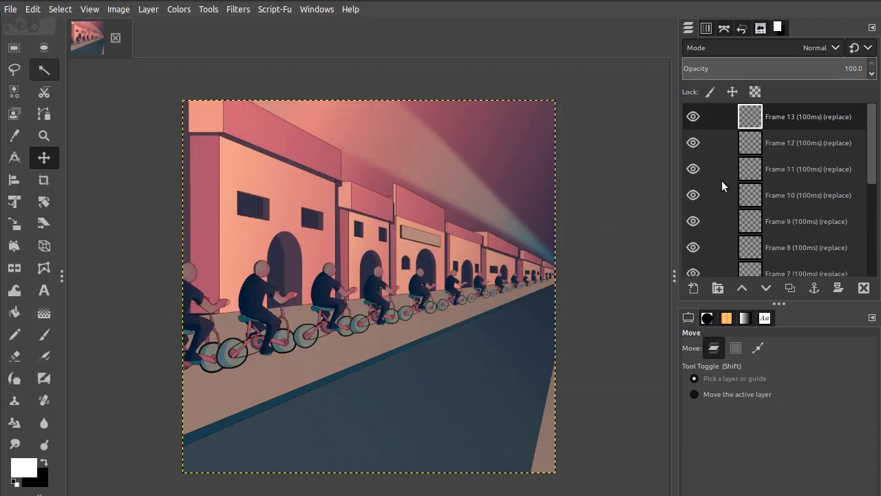
# Link all layers and scale them together to 800 × 800 px from the background layer.
pyautogui.scroll(-5, 721, 180)
pyautogui.press('shift')
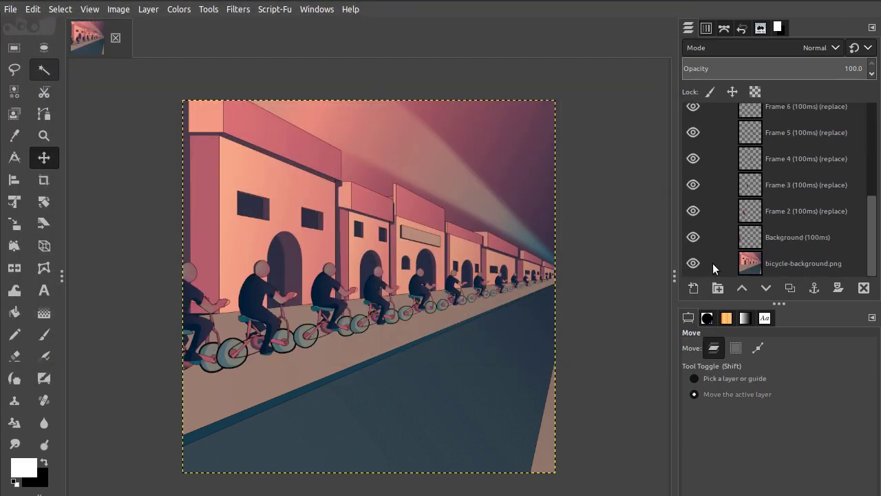
pyautogui.keyDown('shift'); pyautogui.click(712, 262); pyautogui.keyUp('shift')
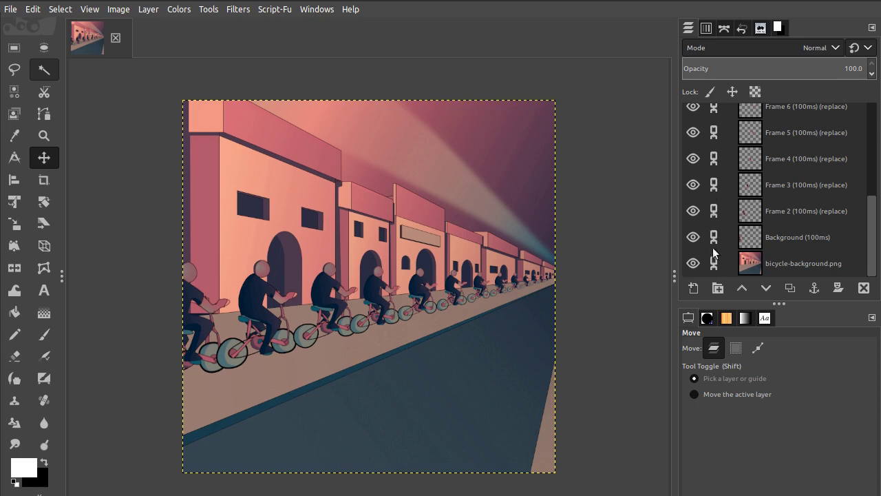
pyautogui.click(749, 263)
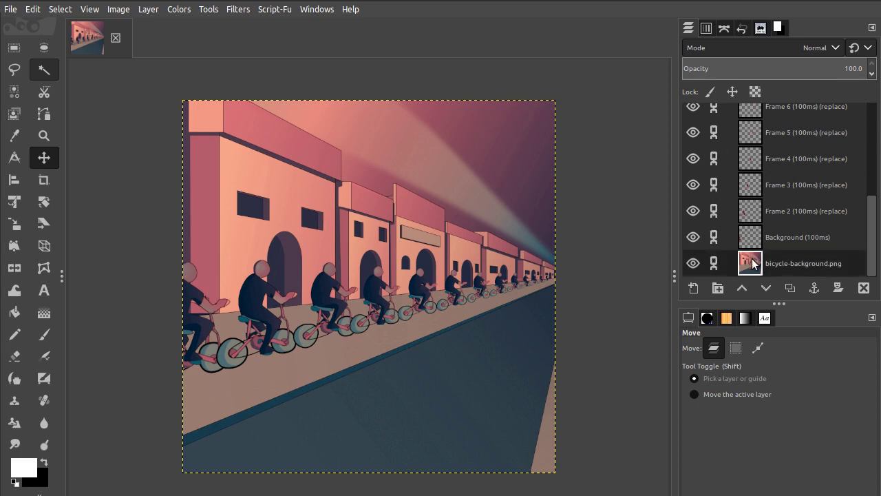
pyautogui.hotkey('shift', 's')
pyautogui.click(500, 317)
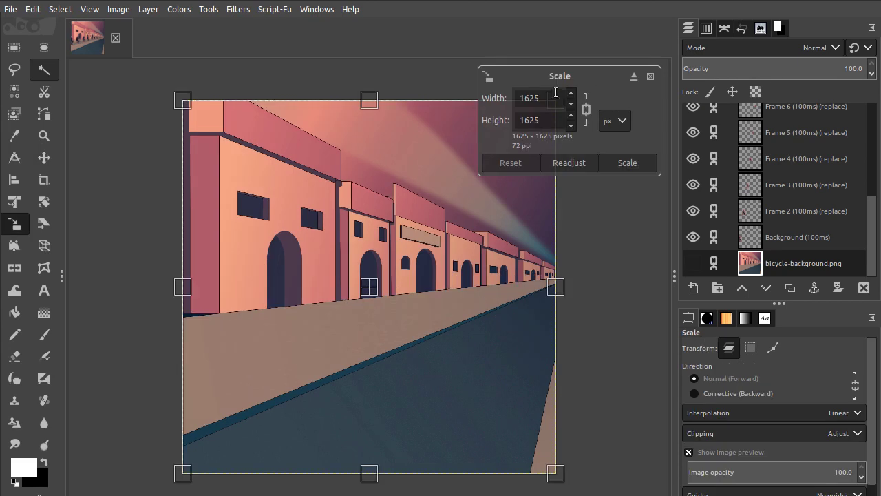
pyautogui.write('800')
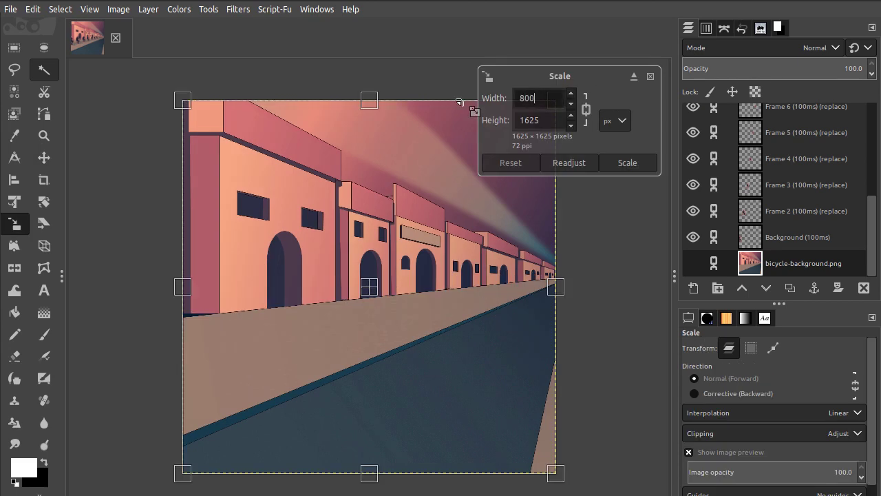
pyautogui.click(557, 121)
pyautogui.click(626, 162)
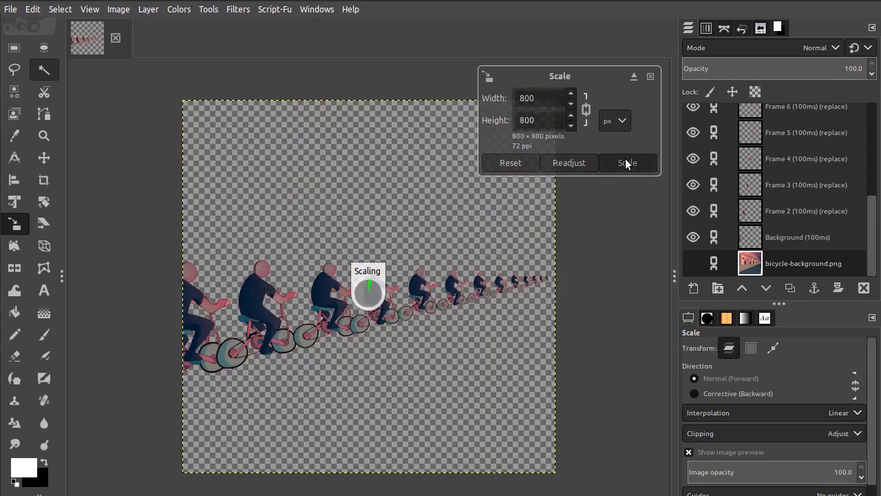
# Fit the canvas to the scaled layers and unlink the layers again.
pyautogui.click(120, 10)
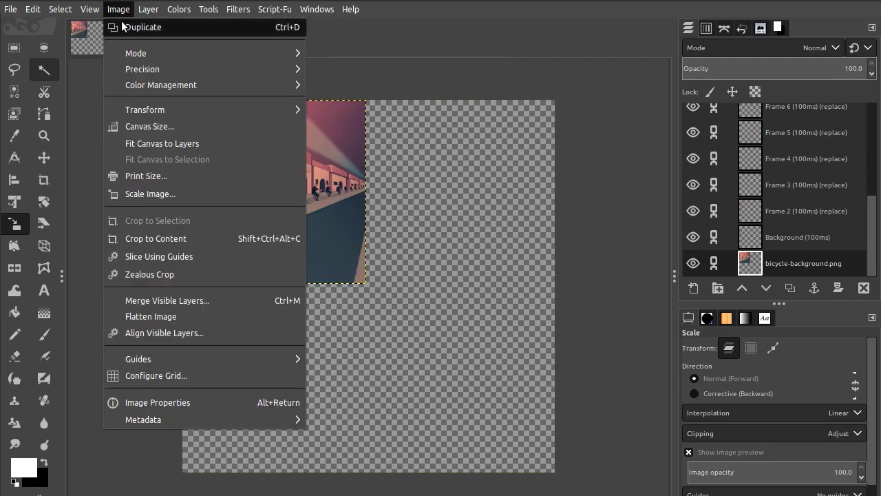
pyautogui.click(155, 144)
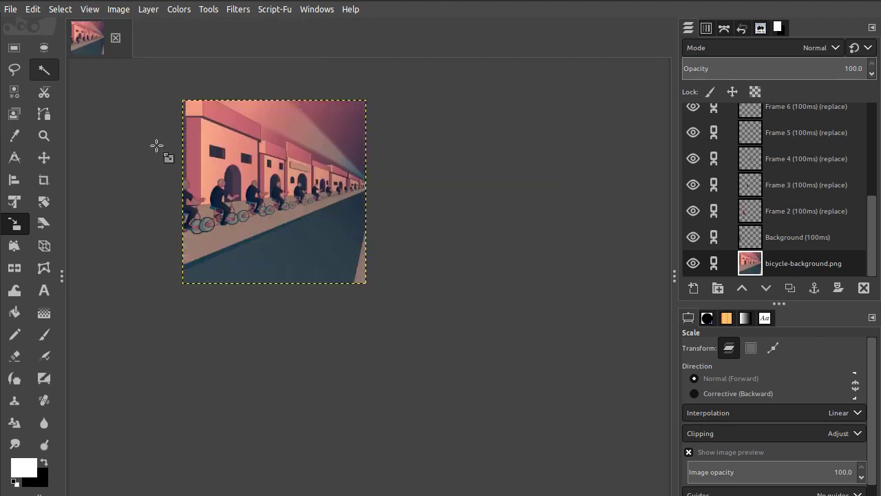
pyautogui.keyDown('shift'); pyautogui.click(718, 267); pyautogui.keyUp('shift')
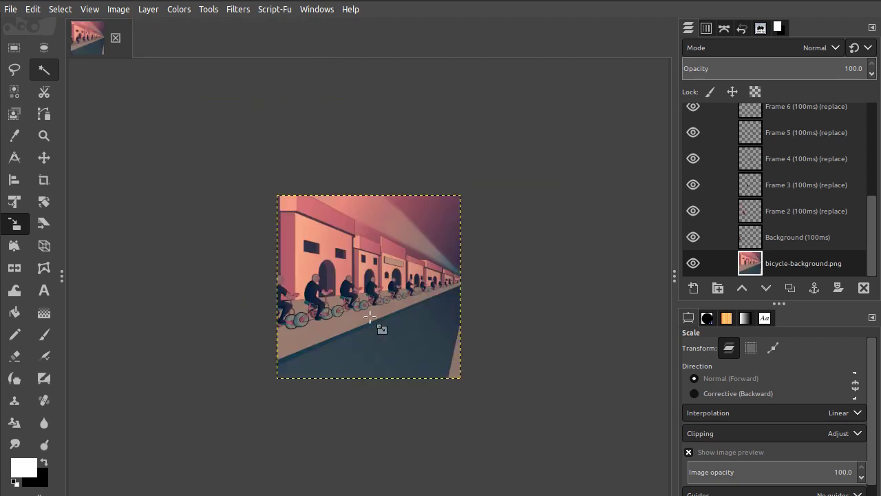
# Zoom to 100%, pick the Move tool and compare the Background and Frame 2 layers.
pyautogui.press('1')
pyautogui.press('m')
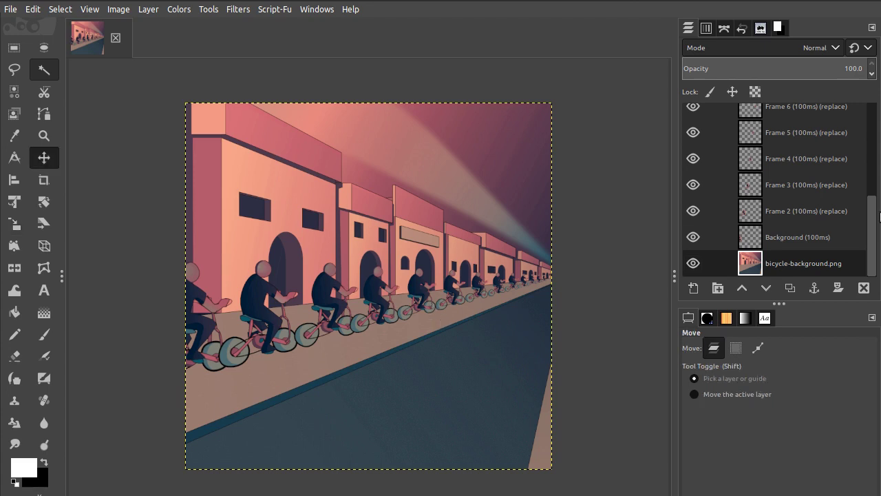
pyautogui.click(751, 238)
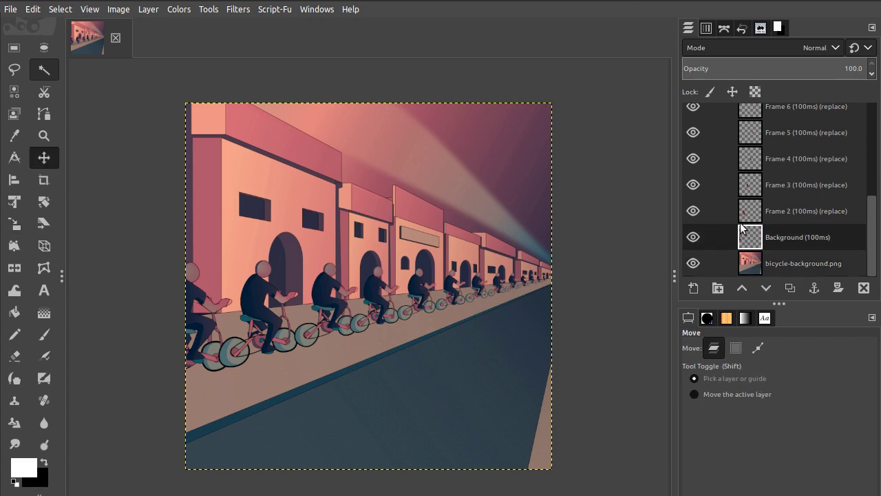
pyautogui.click(747, 212)
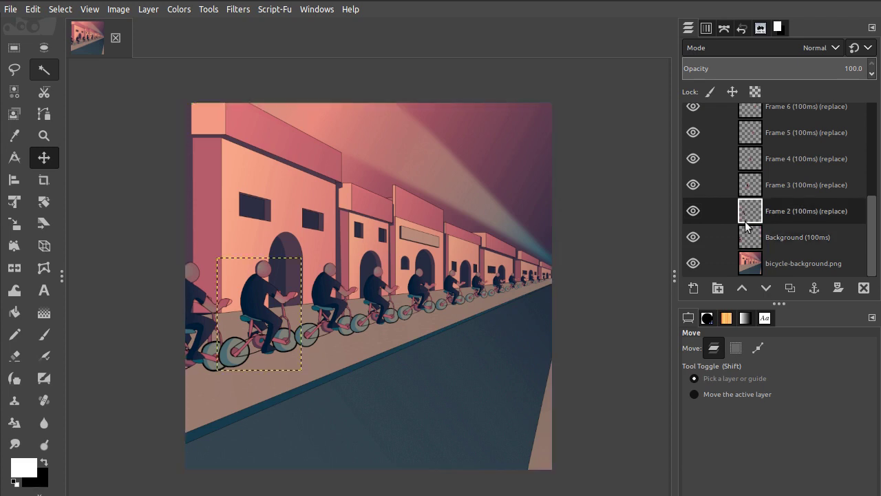
pyautogui.click(750, 236)
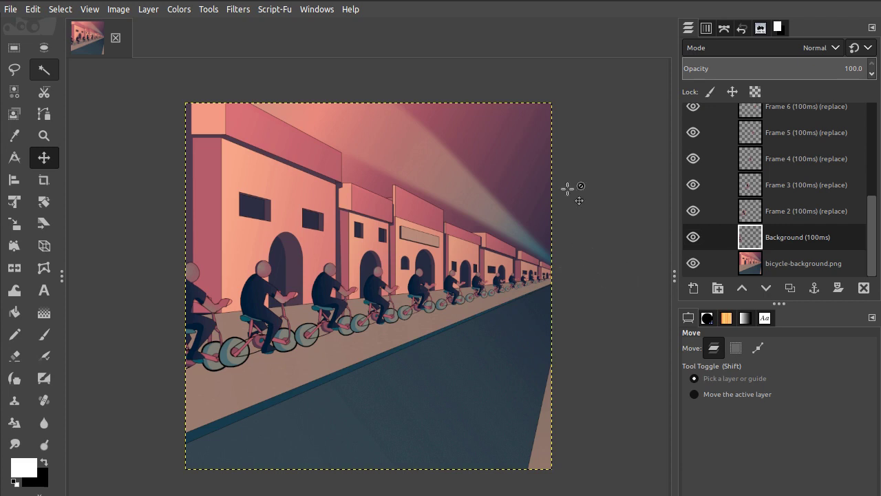
pyautogui.click(753, 213)
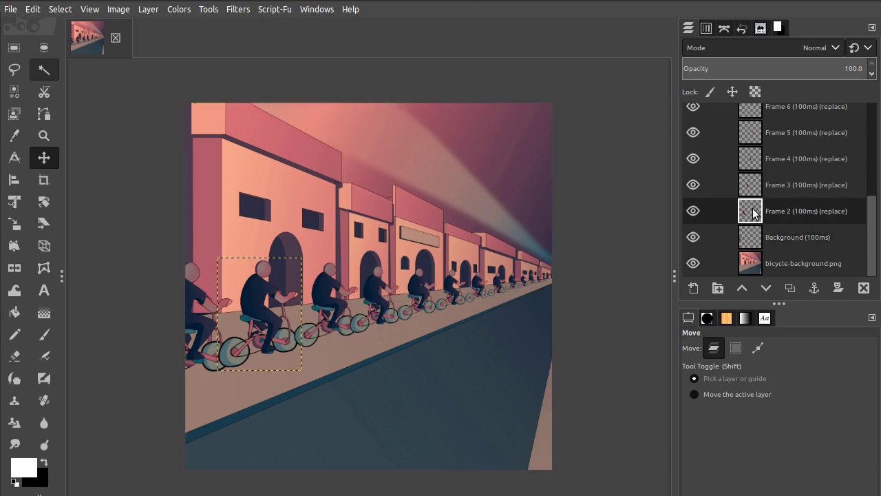
pyautogui.click(782, 235)
# Rename the Background (100ms) layer to Frame 1 (100ms).
pyautogui.doubleClick(783, 235)
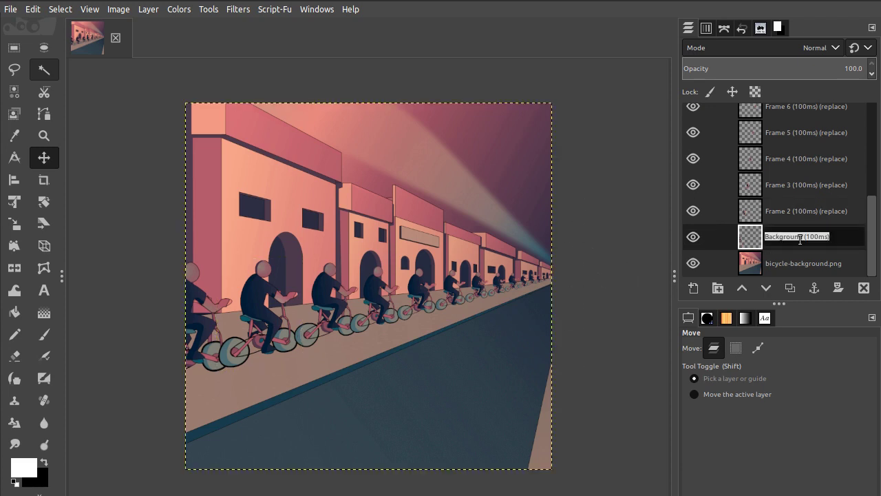
pyautogui.click(801, 236)
pyautogui.doubleClick(801, 236)
pyautogui.press('BackSpace')
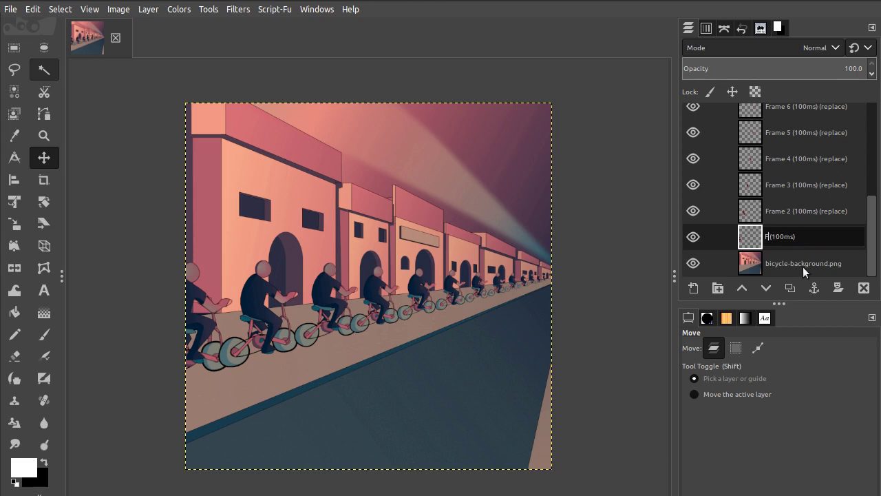
pyautogui.write('Frame 1')
pyautogui.press('Return')
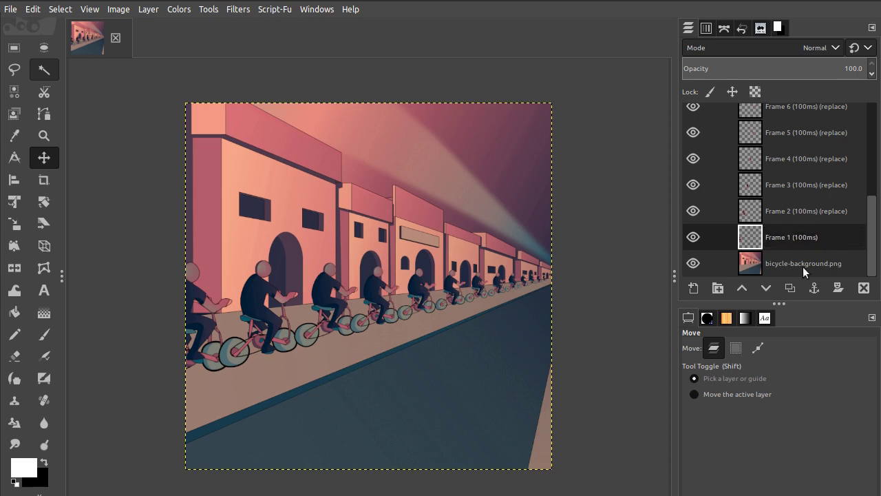
# Expand Frame 2 to the full image size, then reselect the bottom background layer.
pyautogui.click(784, 213)
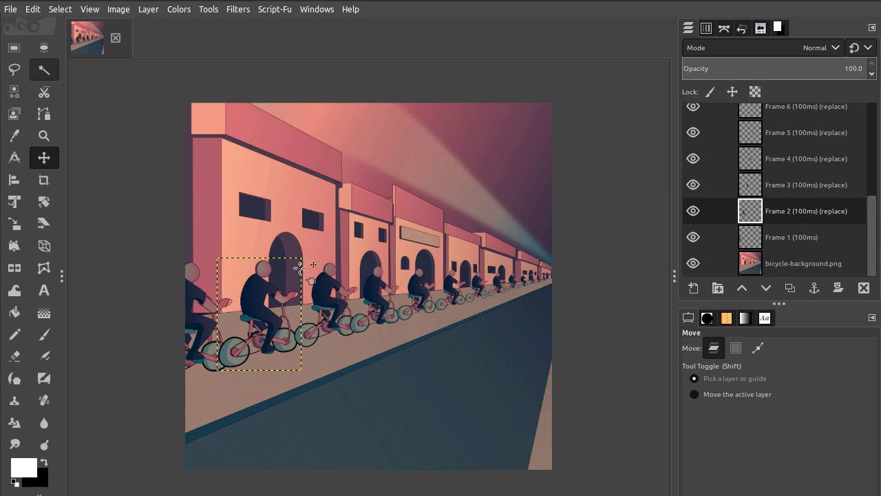
pyautogui.click(752, 239)
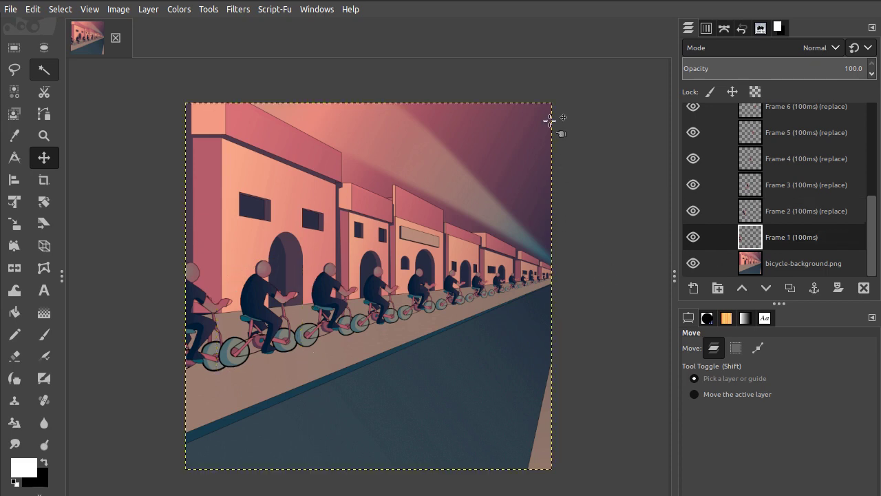
pyautogui.click(752, 218)
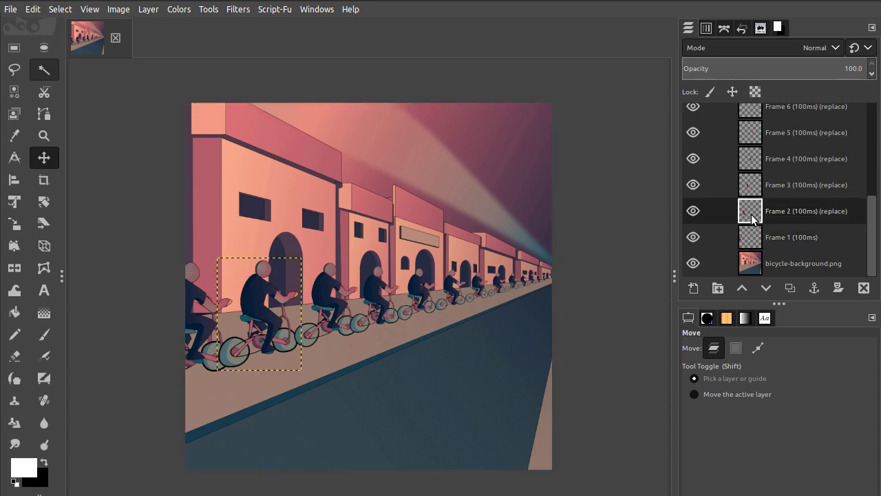
pyautogui.rightClick(752, 217)
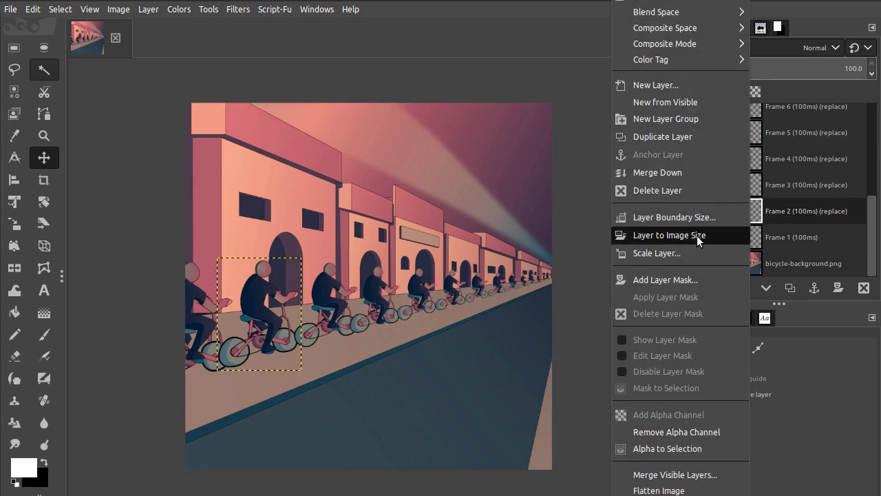
pyautogui.click(699, 238)
pyautogui.click(748, 237)
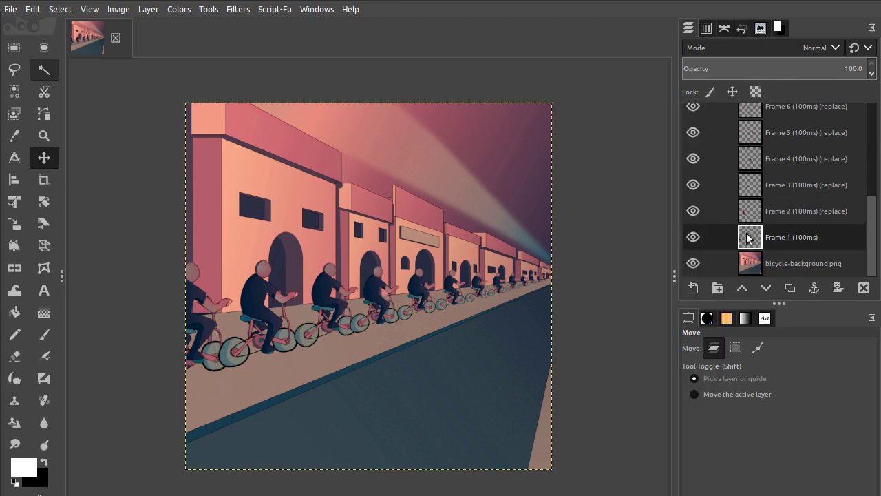
pyautogui.press('Down')
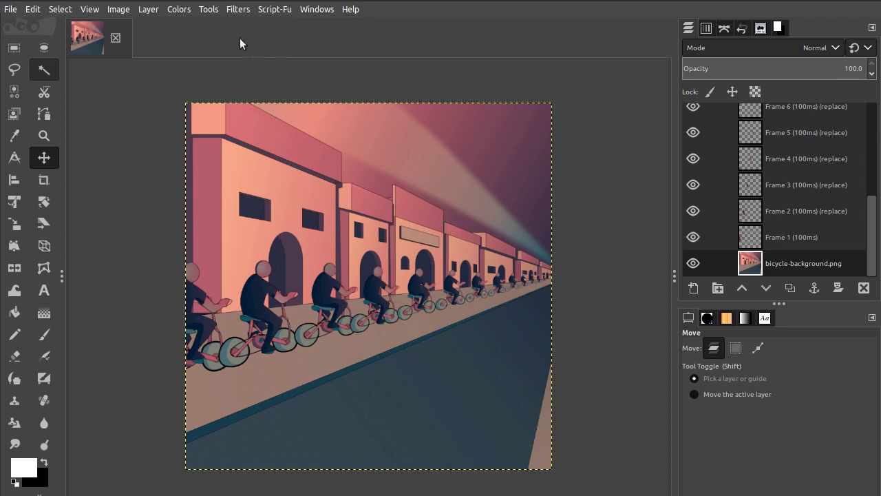
# Run Animation > Blend with 1 intermediate frame and Looped turned off.
pyautogui.click(234, 9)
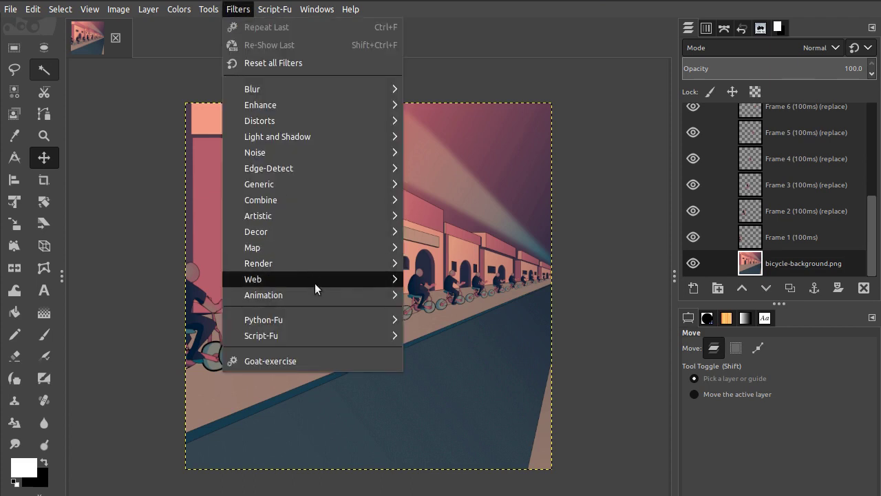
pyautogui.moveTo(320, 292)
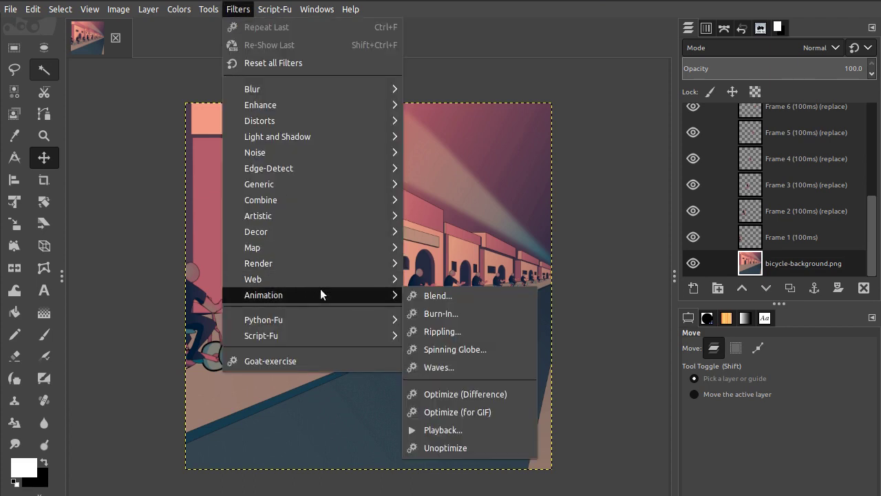
pyautogui.click(426, 296)
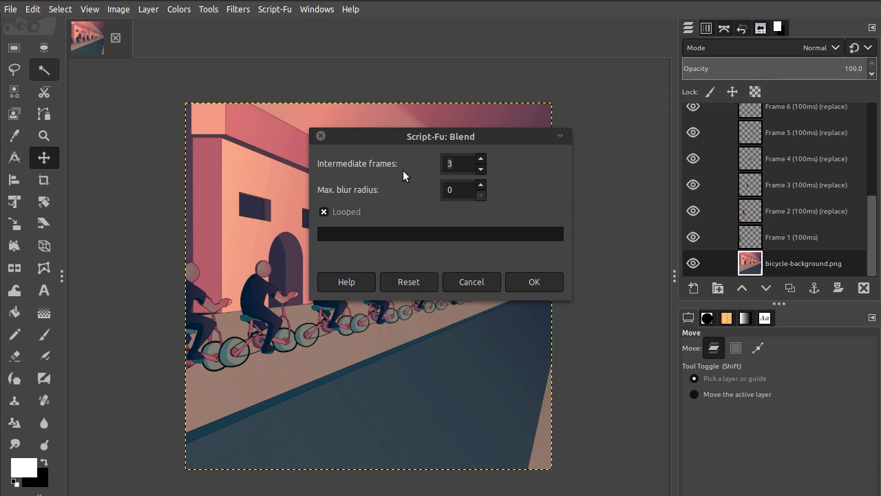
pyautogui.click(480, 169)
pyautogui.click(480, 170)
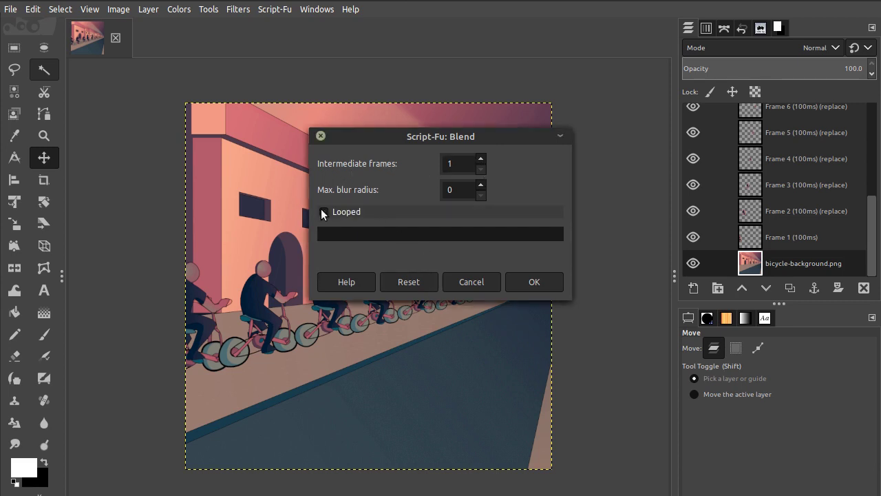
pyautogui.click(324, 212)
pyautogui.click(533, 281)
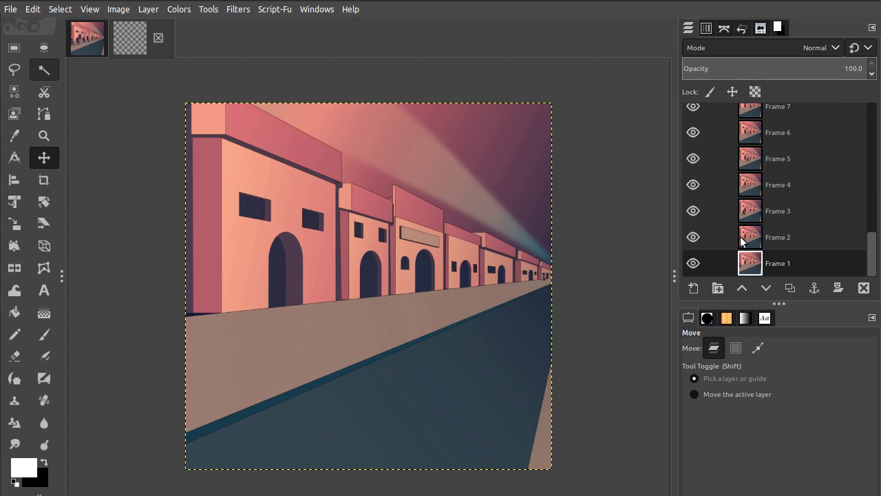
pyautogui.scroll(10, 790, 206)
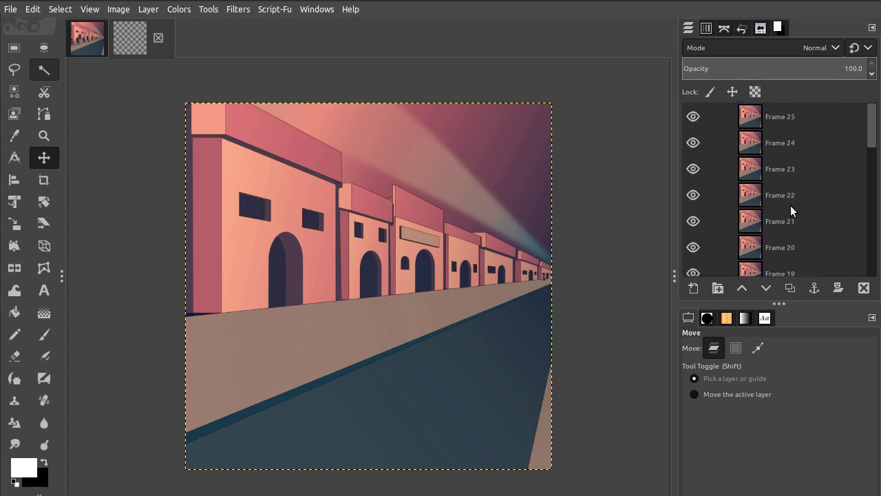
pyautogui.scroll(-10, 766, 128)
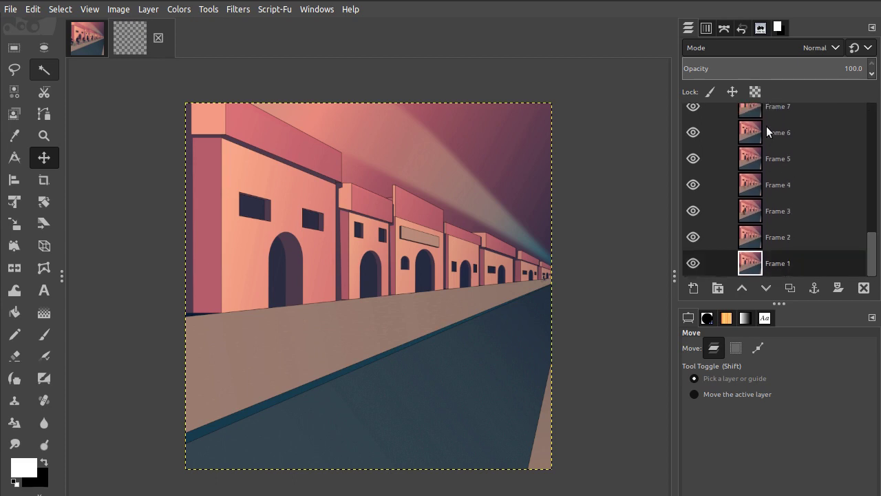
pyautogui.press('shift')
pyautogui.keyDown('shift'); pyautogui.click(693, 237); pyautogui.keyUp('shift')
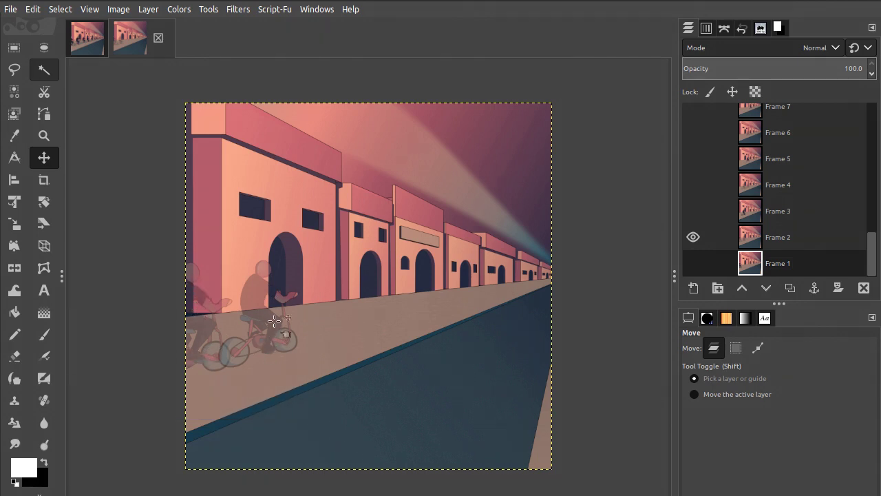
pyautogui.keyDown('shift'); pyautogui.click(693, 185); pyautogui.keyUp('shift')
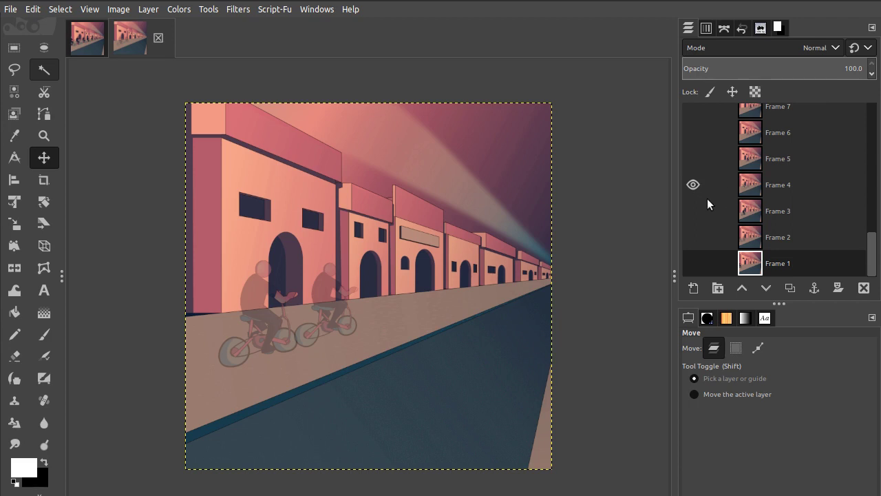
pyautogui.keyDown('shift'); pyautogui.click(693, 211); pyautogui.keyUp('shift')
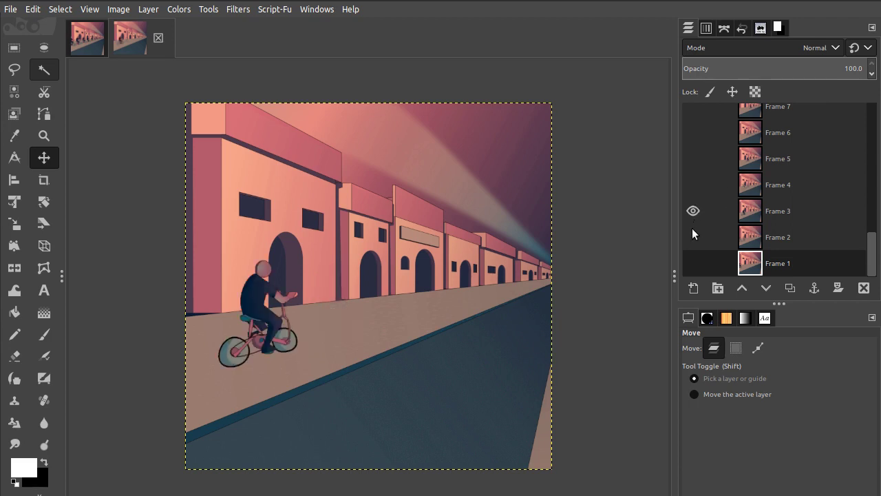
pyautogui.keyDown('shift'); pyautogui.click(693, 263); pyautogui.keyUp('shift')
pyautogui.keyDown('shift'); pyautogui.click(695, 159); pyautogui.keyUp('shift')
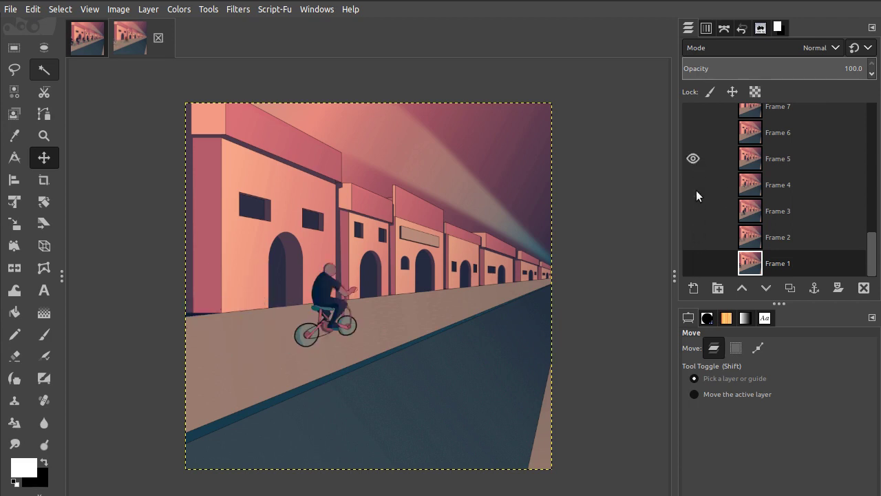
pyautogui.keyDown('shift'); pyautogui.click(694, 237); pyautogui.keyUp('shift')
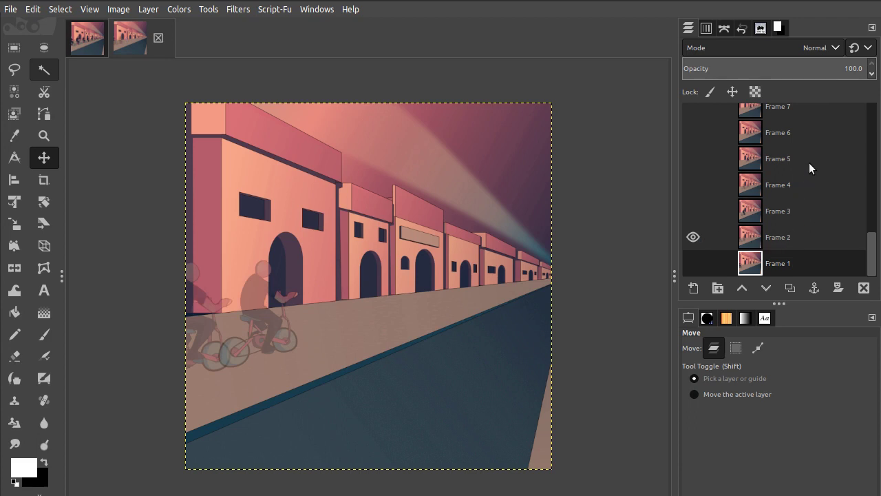
pyautogui.keyDown('shift'); pyautogui.click(692, 263); pyautogui.keyUp('shift')
pyautogui.keyDown('shift'); pyautogui.click(692, 264); pyautogui.keyUp('shift')
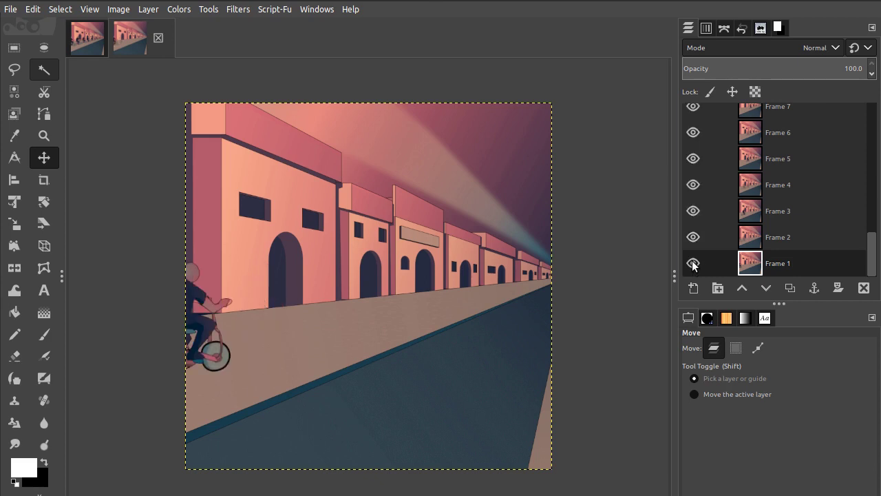
pyautogui.click(237, 9)
pyautogui.moveTo(264, 312)
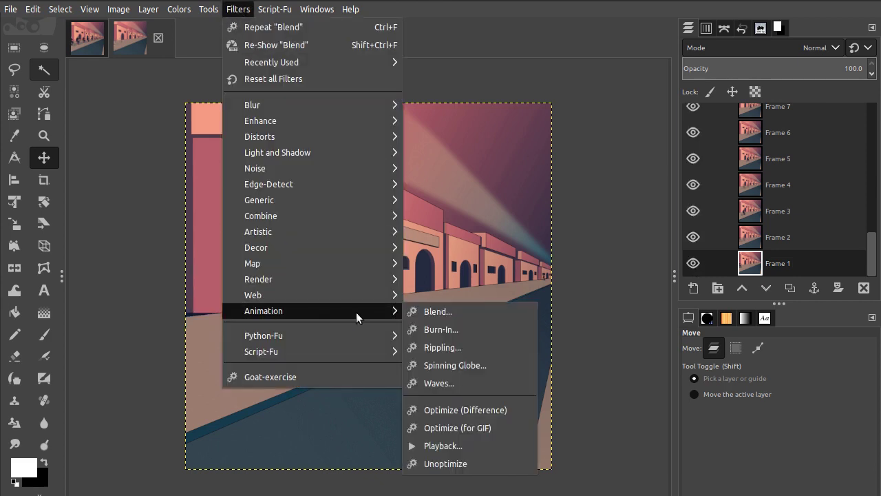
pyautogui.click(443, 445)
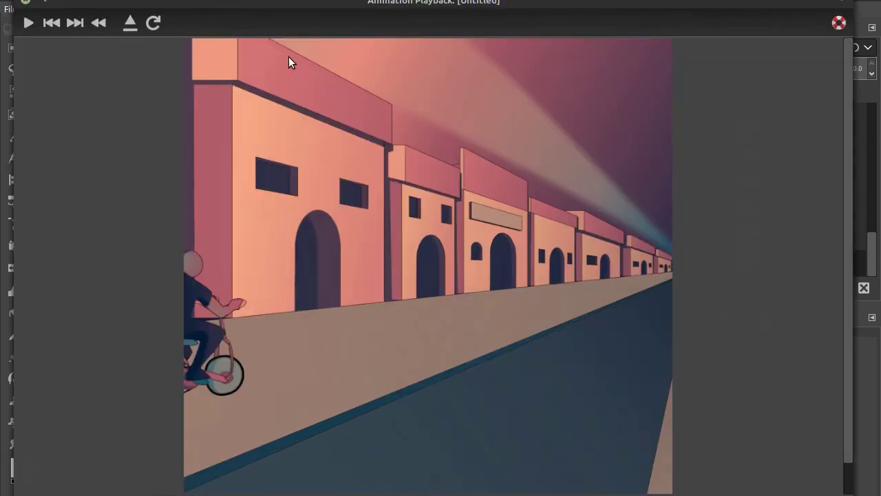
pyautogui.click(72, 24)
pyautogui.click(72, 24)
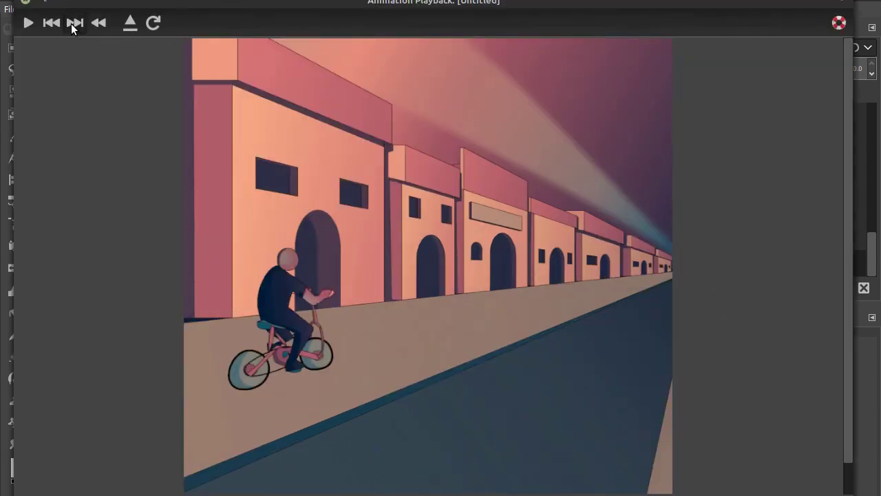
pyautogui.click(72, 24)
pyautogui.click(72, 24)
pyautogui.click(72, 24)
pyautogui.click(72, 25)
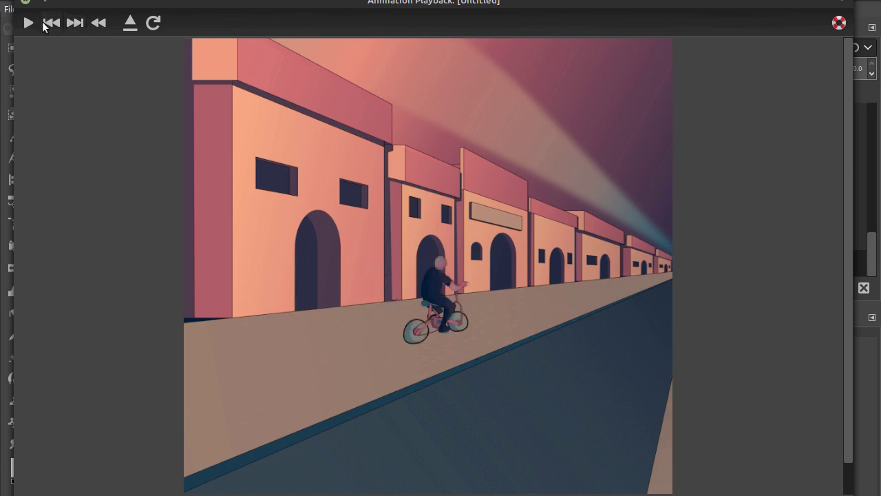
pyautogui.click(27, 24)
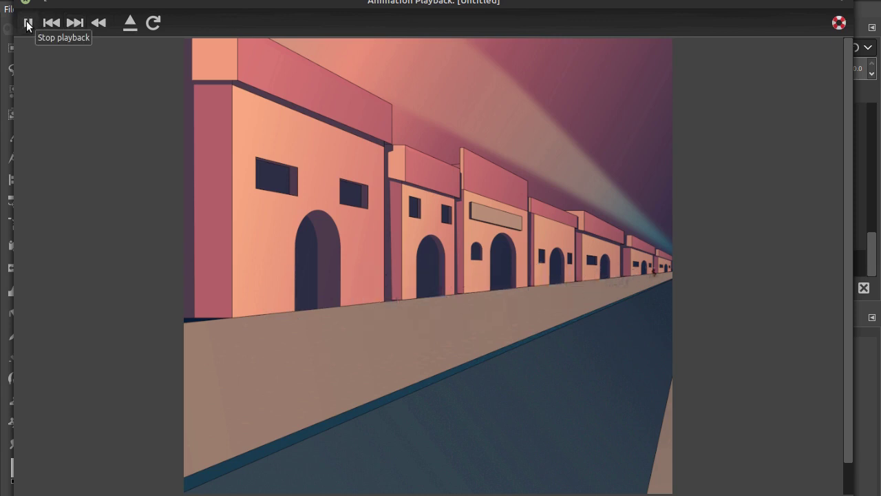
pyautogui.click(27, 24)
pyautogui.click(24, 3)
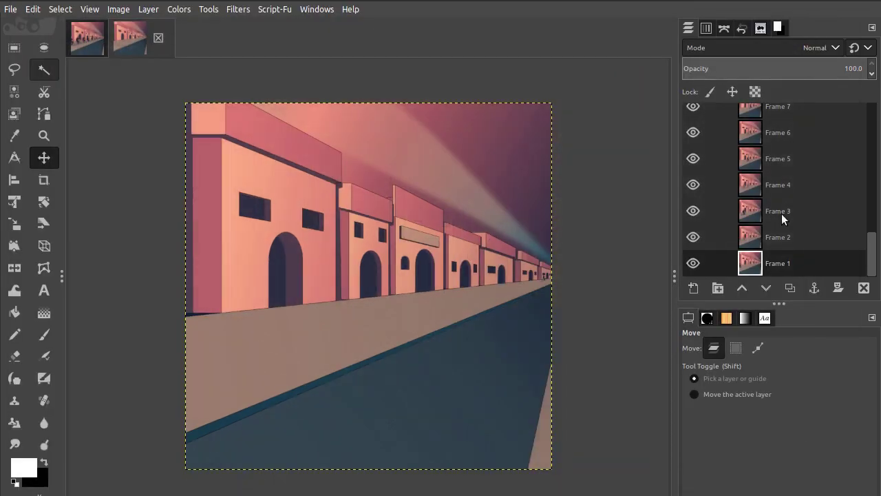
pyautogui.click(769, 236)
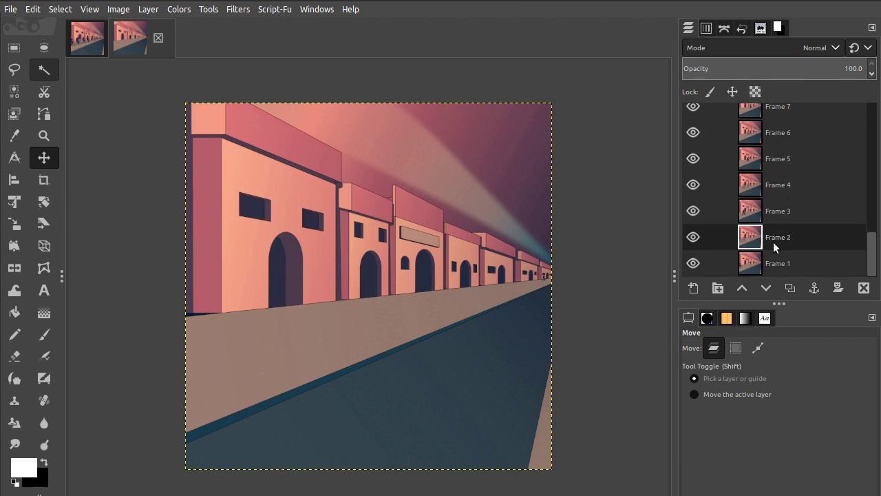
# Delete the even-numbered frame layers 2 through 22, then return to Frame 1.
pyautogui.press('Delete')
pyautogui.press('pageup')
pyautogui.press('pageup')
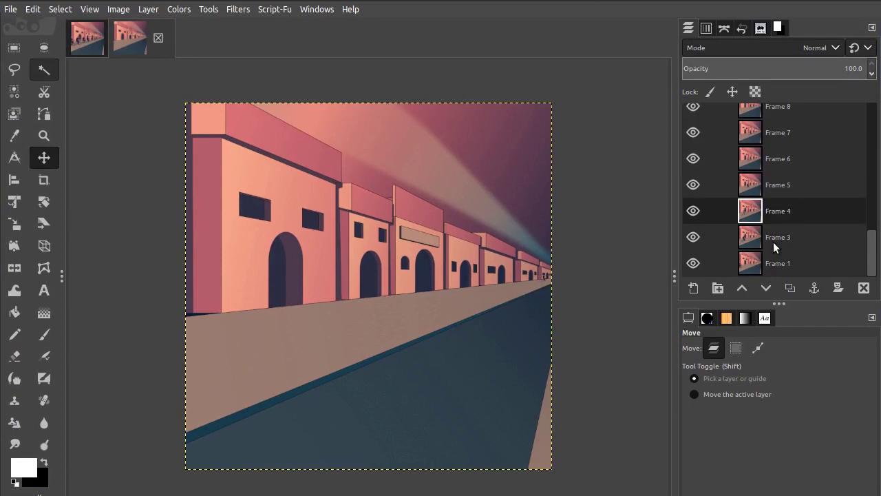
pyautogui.press('Delete')
pyautogui.press('pageup')
pyautogui.press('pageup')
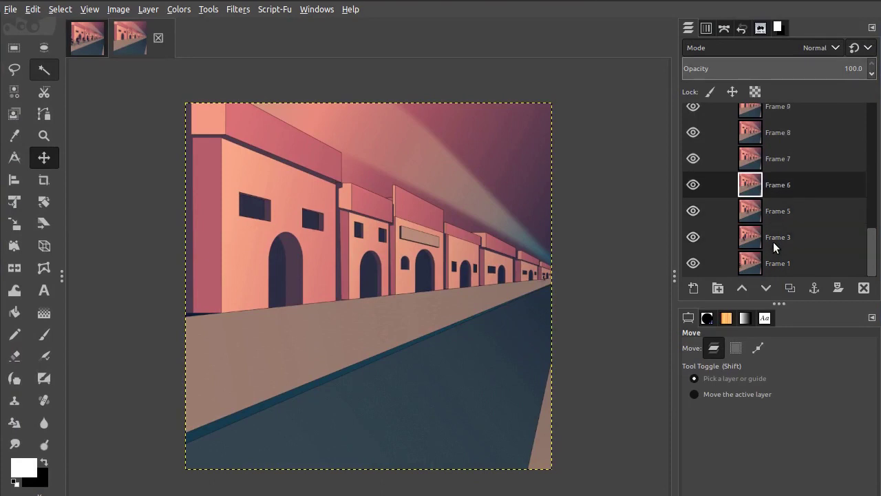
pyautogui.press('Delete')
pyautogui.press('pageup')
pyautogui.press('pageup')
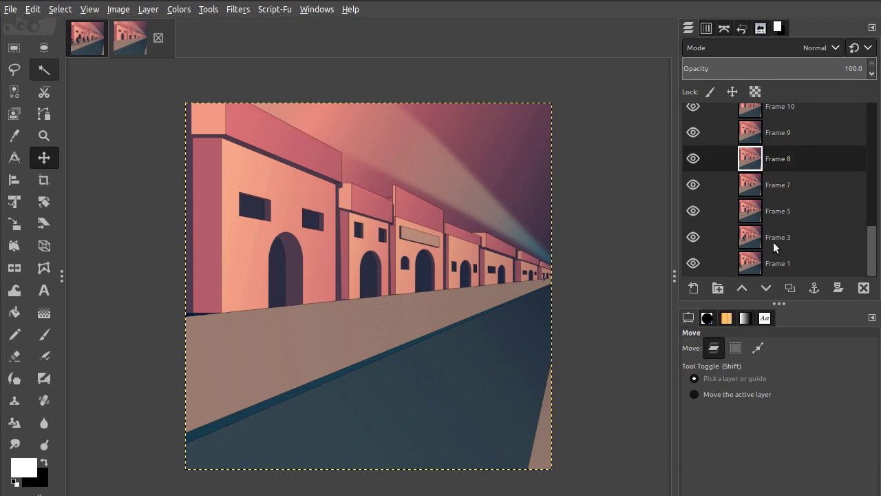
pyautogui.press('Delete')
pyautogui.press('pageup')
pyautogui.press('pageup')
pyautogui.press('Delete')
pyautogui.press('pageup')
pyautogui.press('pageup')
pyautogui.press('Delete')
pyautogui.press('pageup')
pyautogui.press('pageup')
pyautogui.press('Delete')
pyautogui.press('pageup')
pyautogui.press('pageup')
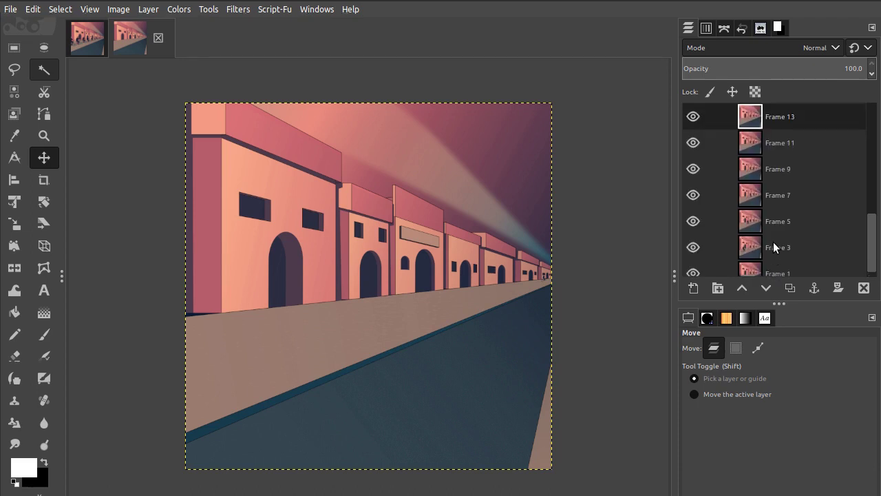
pyautogui.press('pageup')
pyautogui.press('pageup')
pyautogui.press('Delete')
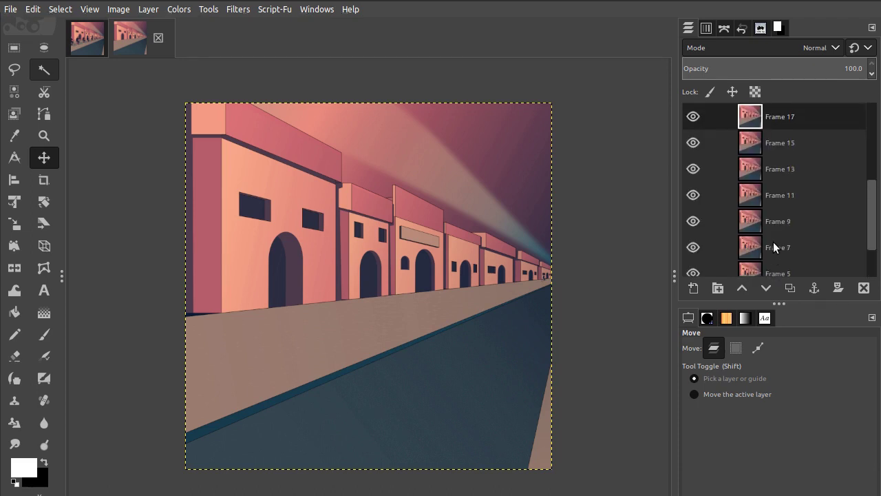
pyautogui.press('pageup')
pyautogui.press('pageup')
pyautogui.press('Delete')
pyautogui.press('pageup')
pyautogui.press('pageup')
pyautogui.press('pageup')
pyautogui.press('pageup')
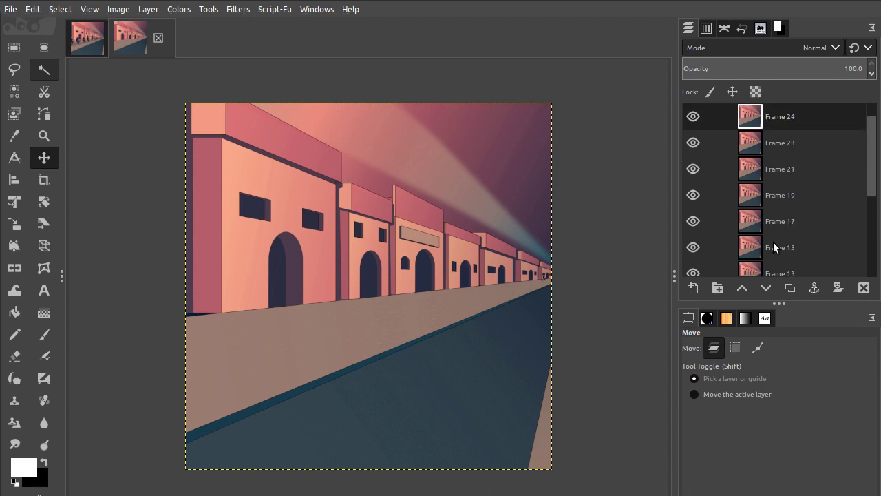
pyautogui.press('Delete')
pyautogui.press('pagedown')
pyautogui.press('pagedown')
pyautogui.press('pagedown')
pyautogui.press('pagedown')
pyautogui.press('pagedown')
pyautogui.press('pagedown')
pyautogui.press('pagedown')
pyautogui.press('pagedown')
pyautogui.press('pagedown')
pyautogui.press('pagedown')
pyautogui.press('pagedown')
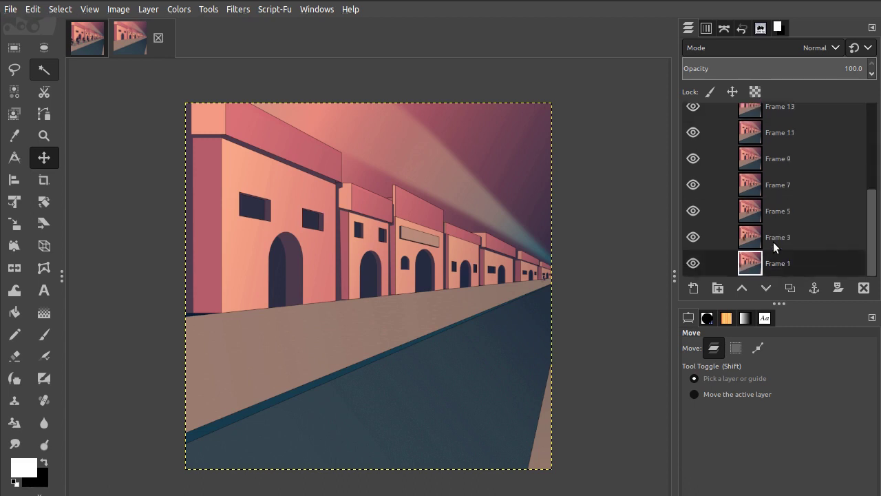
# Run Animation > Optimize (Difference) on the remaining odd-numbered frames.
pyautogui.click(241, 11)
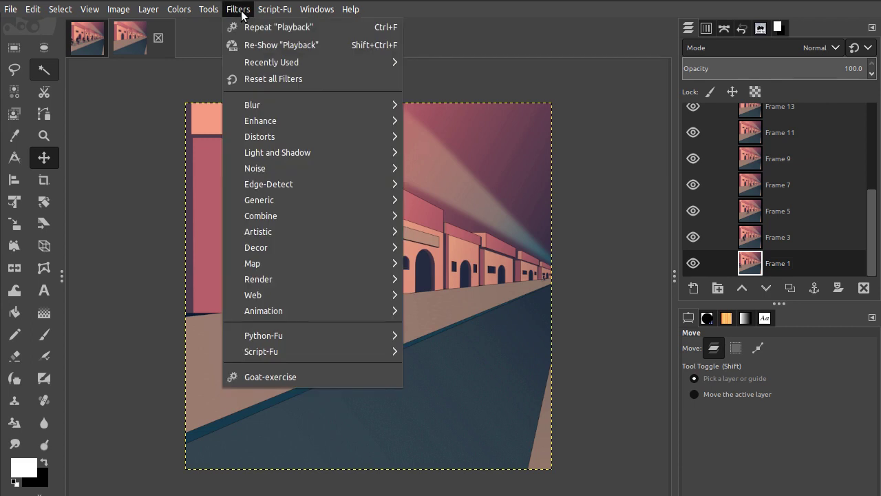
pyautogui.moveTo(298, 312)
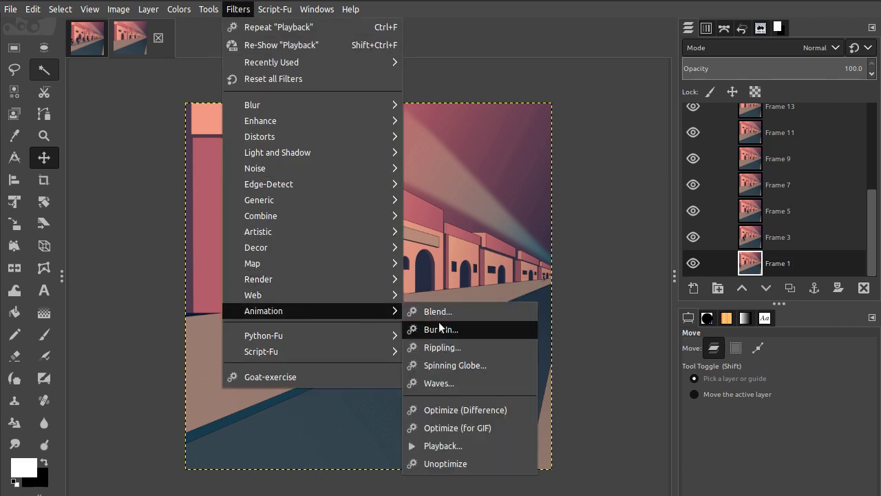
pyautogui.click(489, 409)
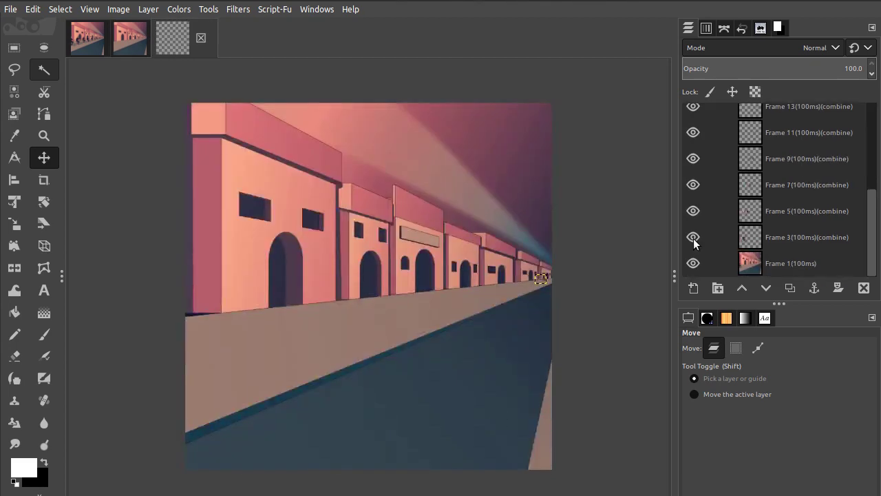
# View Frames 3 and 5 alone, compare with the original image, and re-enable Frame 1.
pyautogui.keyDown('shift'); pyautogui.click(693, 237); pyautogui.keyUp('shift')
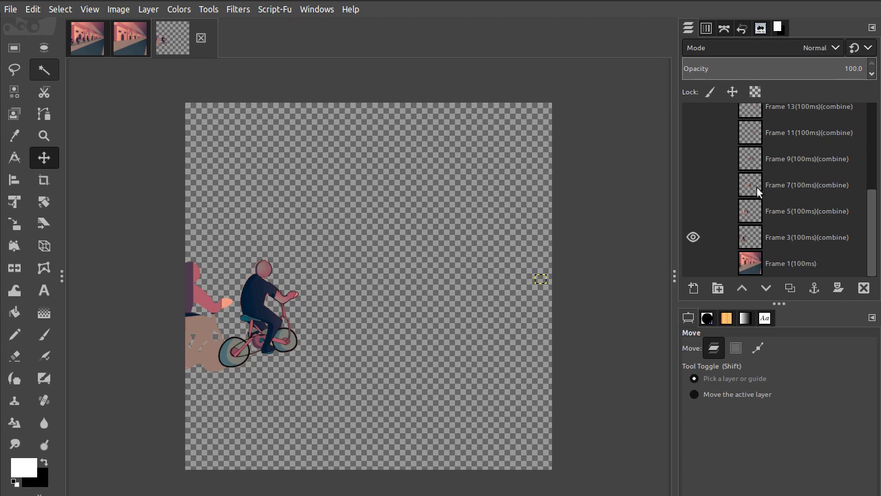
pyautogui.keyDown('shift'); pyautogui.click(693, 211); pyautogui.keyUp('shift')
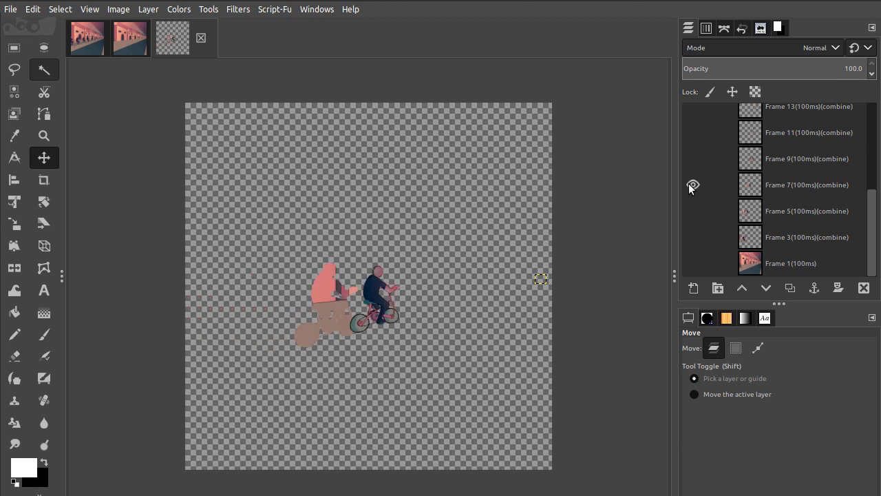
pyautogui.click(130, 49)
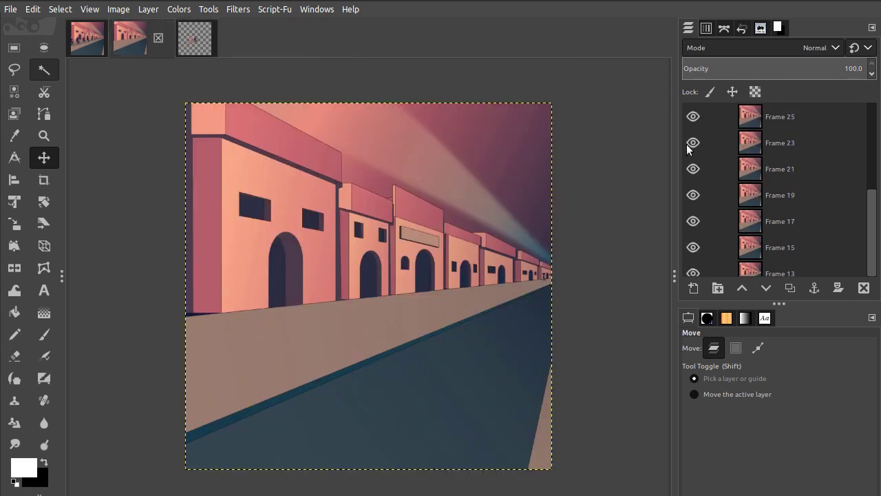
pyautogui.scroll(-5, 688, 148)
pyautogui.click(192, 44)
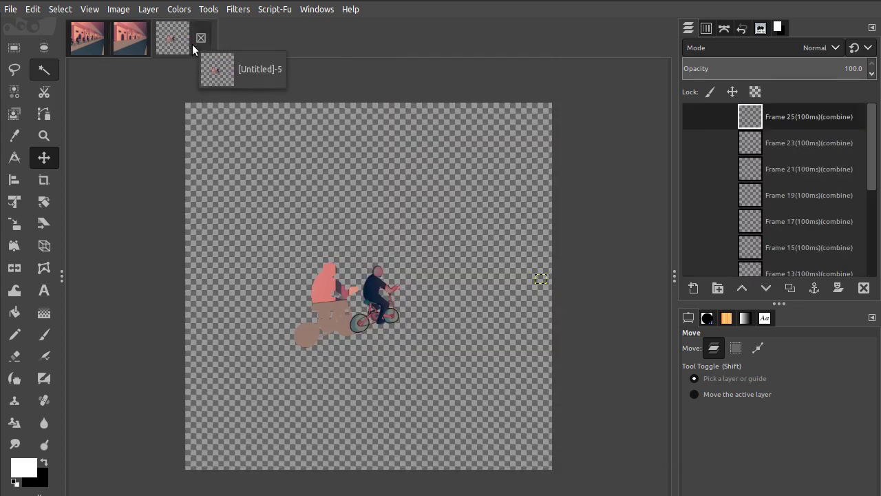
pyautogui.scroll(-5, 694, 185)
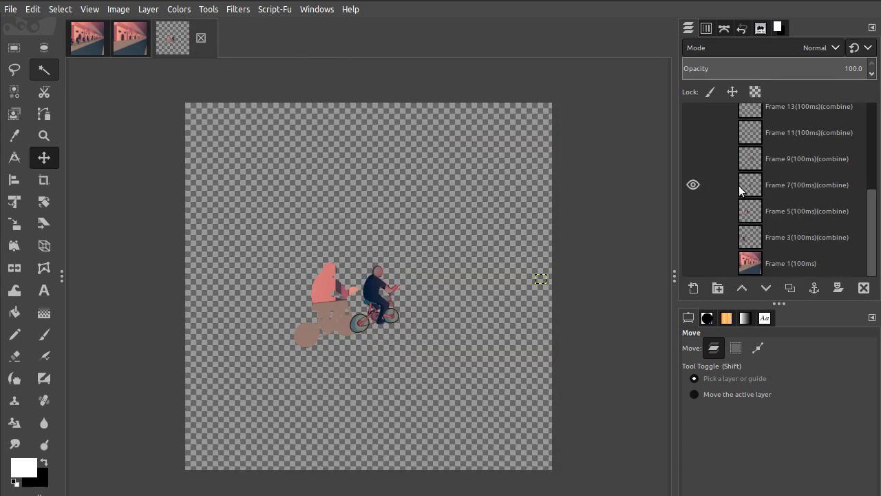
pyautogui.click(693, 263)
pyautogui.click(754, 268)
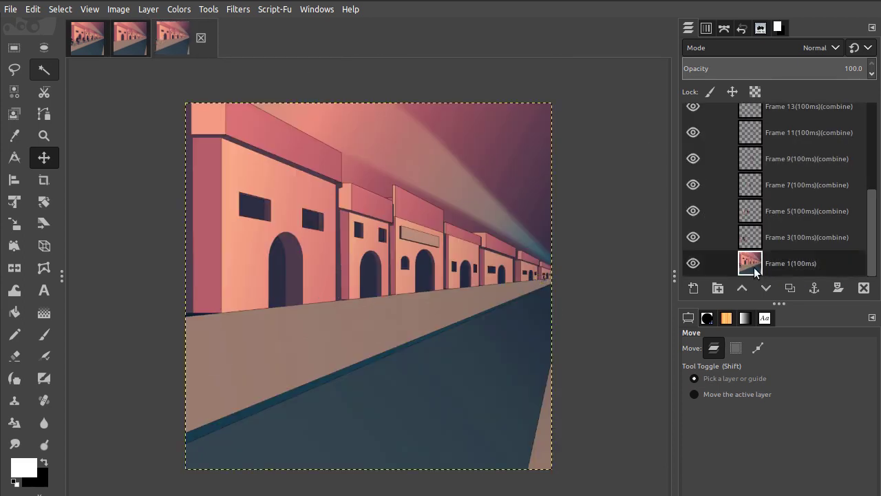
# Play the animation in Animation > Playback, then close the preview.
pyautogui.click(238, 9)
pyautogui.moveTo(318, 311)
pyautogui.click(536, 442)
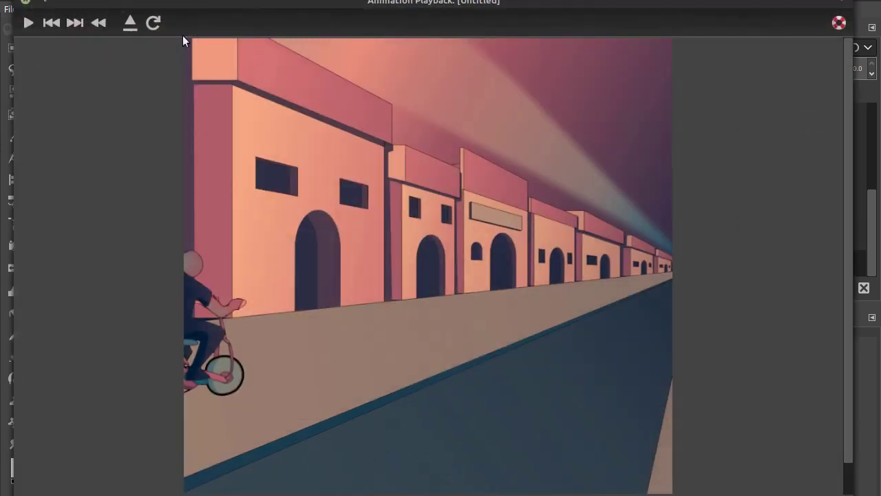
pyautogui.press('space')
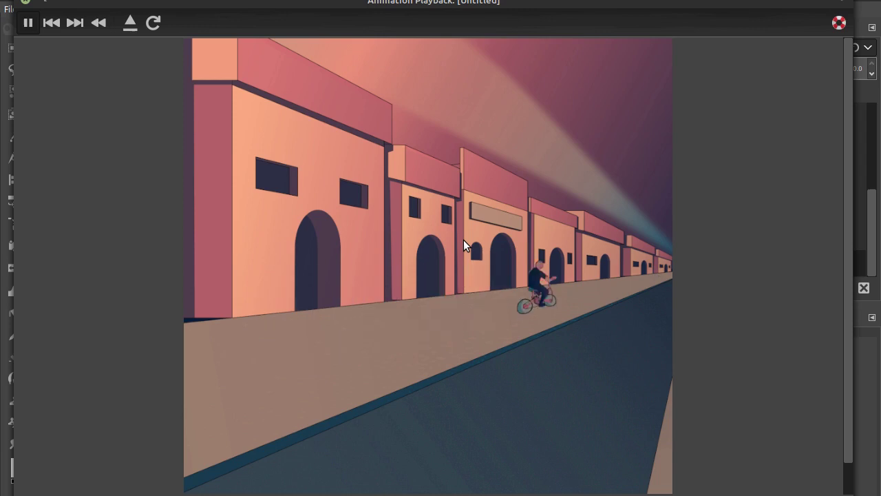
pyautogui.click(25, 1)
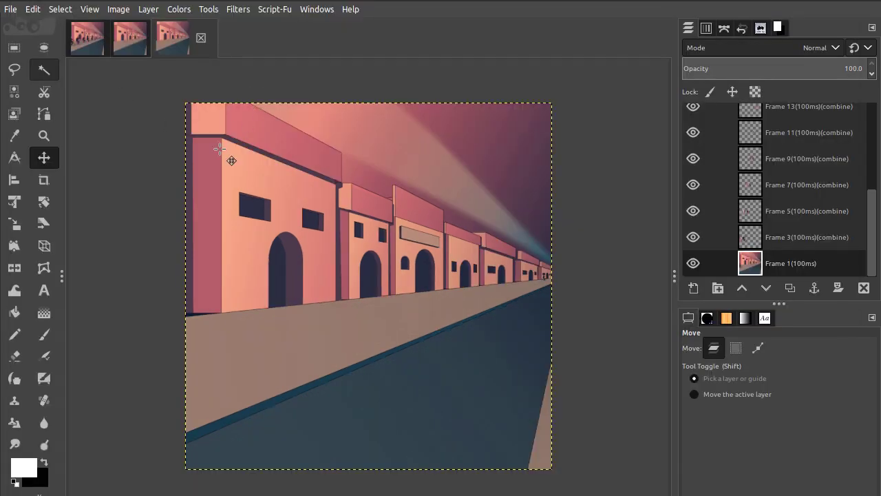
# Export the image as rider.gif in the bicycle_gif folder, reaching the GIF options.
pyautogui.click(11, 9)
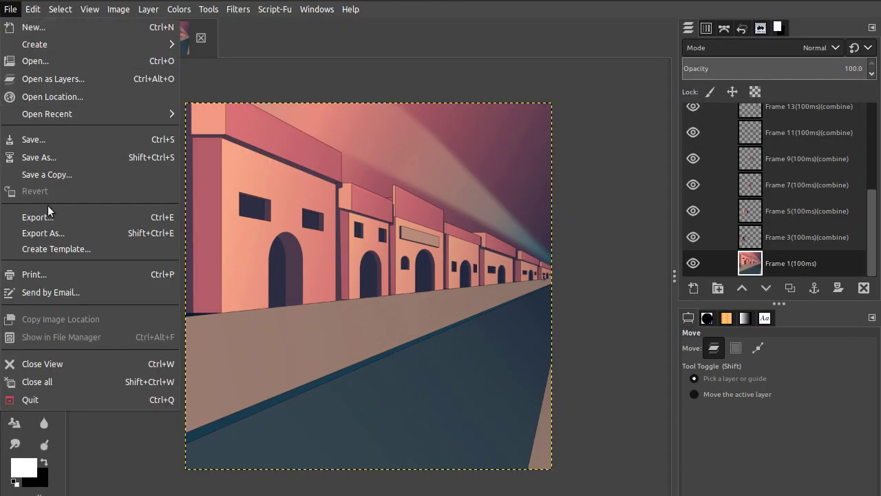
pyautogui.click(151, 223)
pyautogui.click(144, 52)
pyautogui.tripleClick(145, 51)
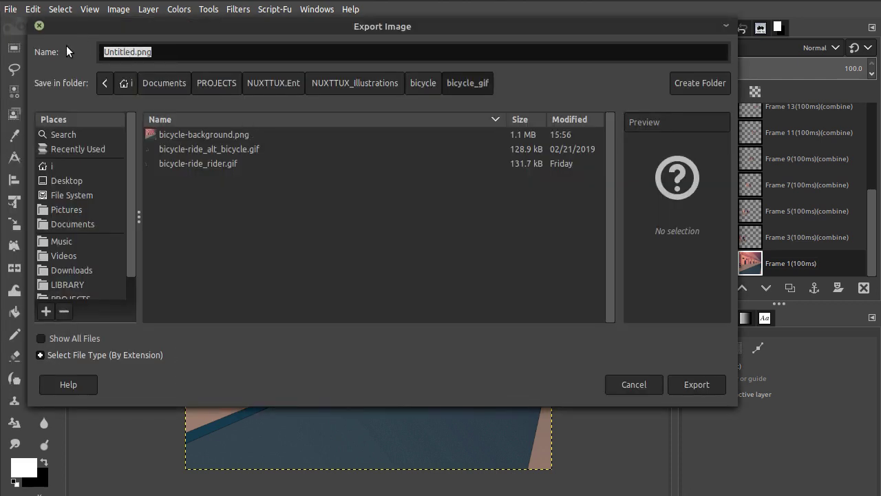
pyautogui.write('rider.gif')
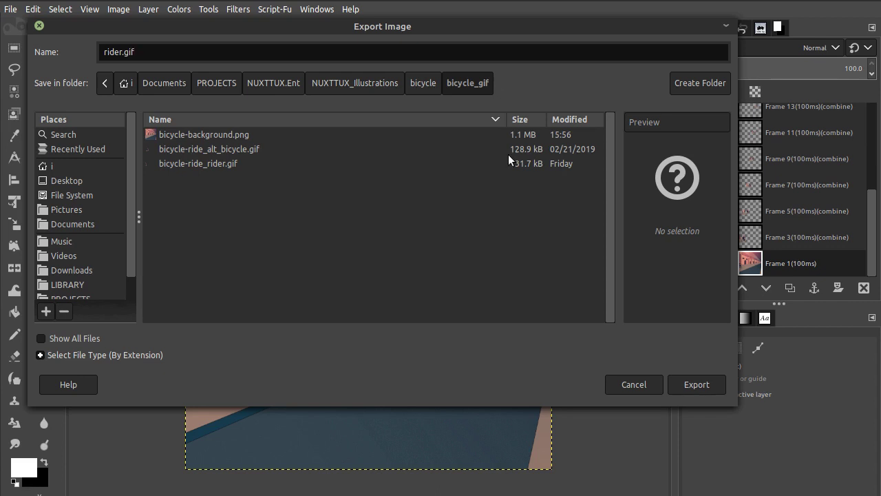
pyautogui.click(703, 382)
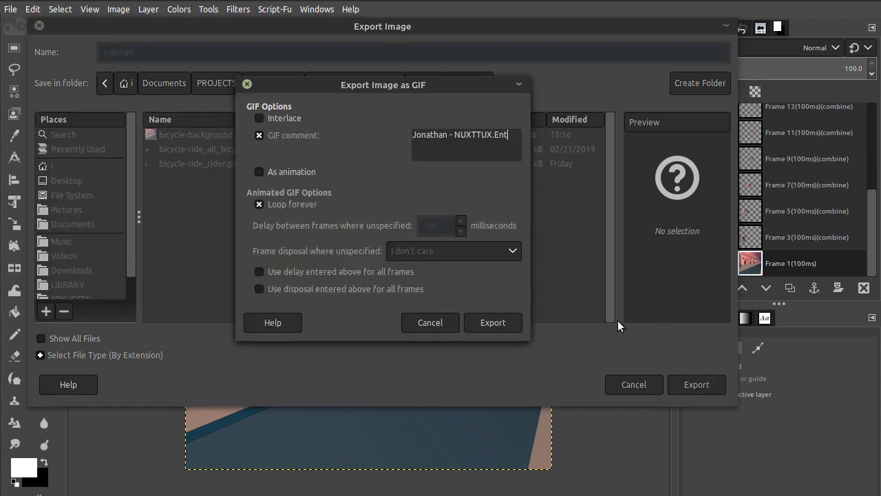
# Export rider.gif as an animation with a 140 ms delay for all frames and Interlace toggled.
pyautogui.click(260, 174)
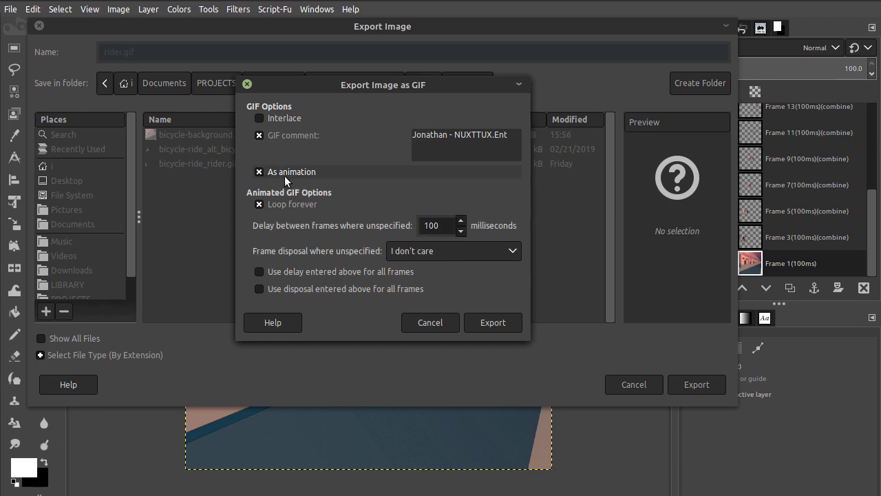
pyautogui.click(260, 271)
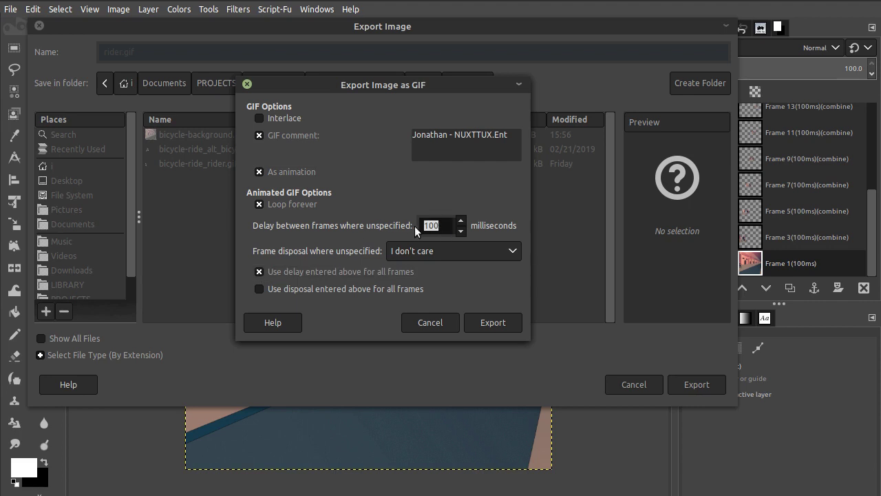
pyautogui.write('135')
pyautogui.click(259, 118)
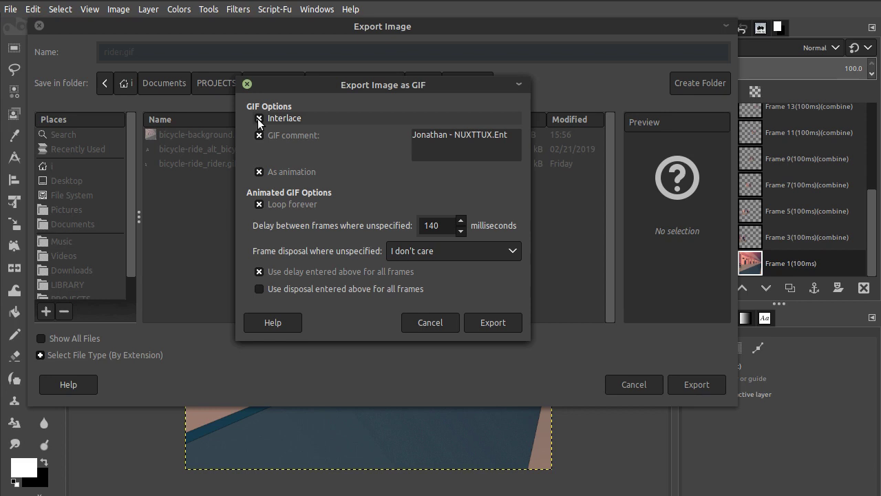
pyautogui.click(521, 317)
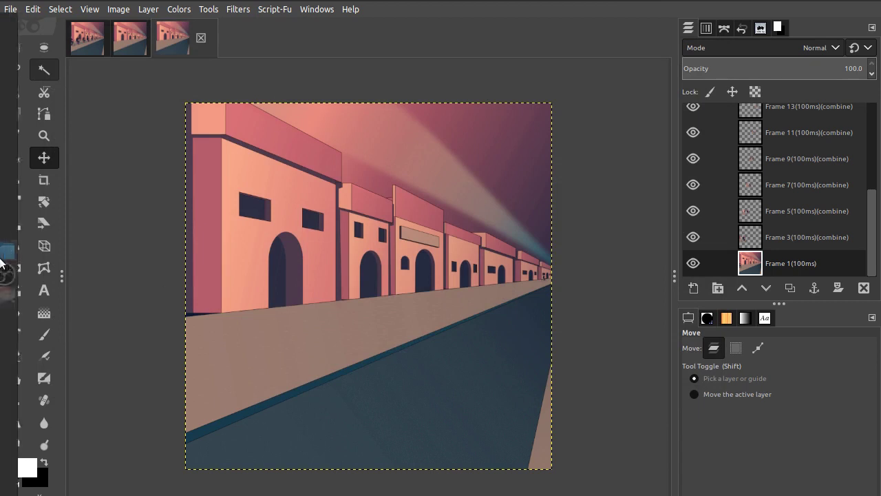
# Open rider.gif from the file manager in Xviewer and maximize the viewer window.
pyautogui.click(14, 267)
pyautogui.doubleClick(450, 84)
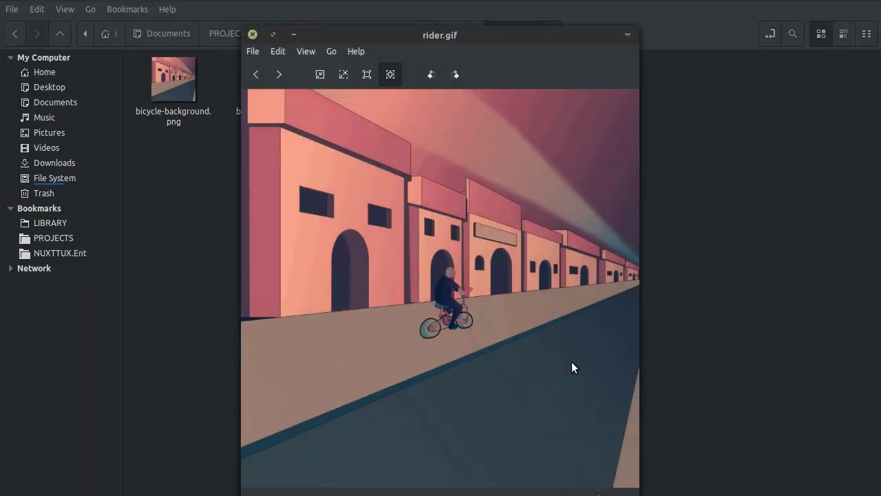
pyautogui.doubleClick(468, 32)
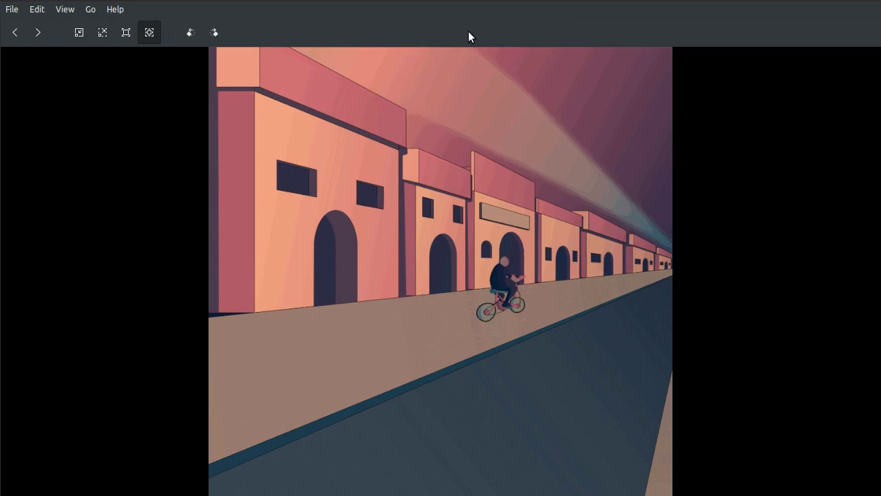